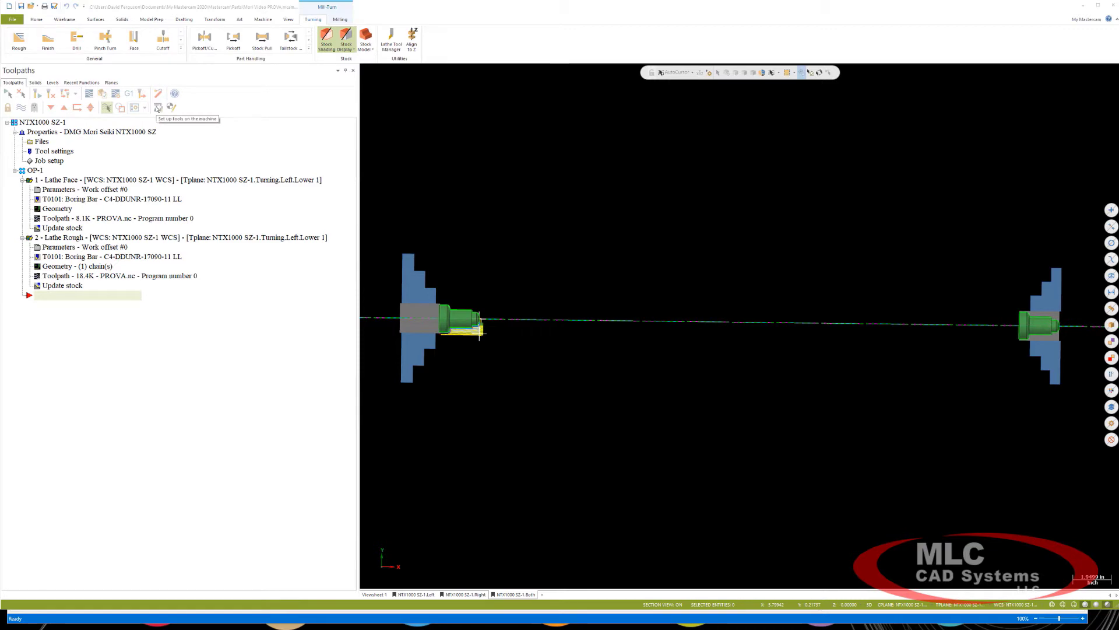
# - Review the machine's tool setup and its available tool locators with all tools displayed, and close the setup
pyautogui.click(158, 108)
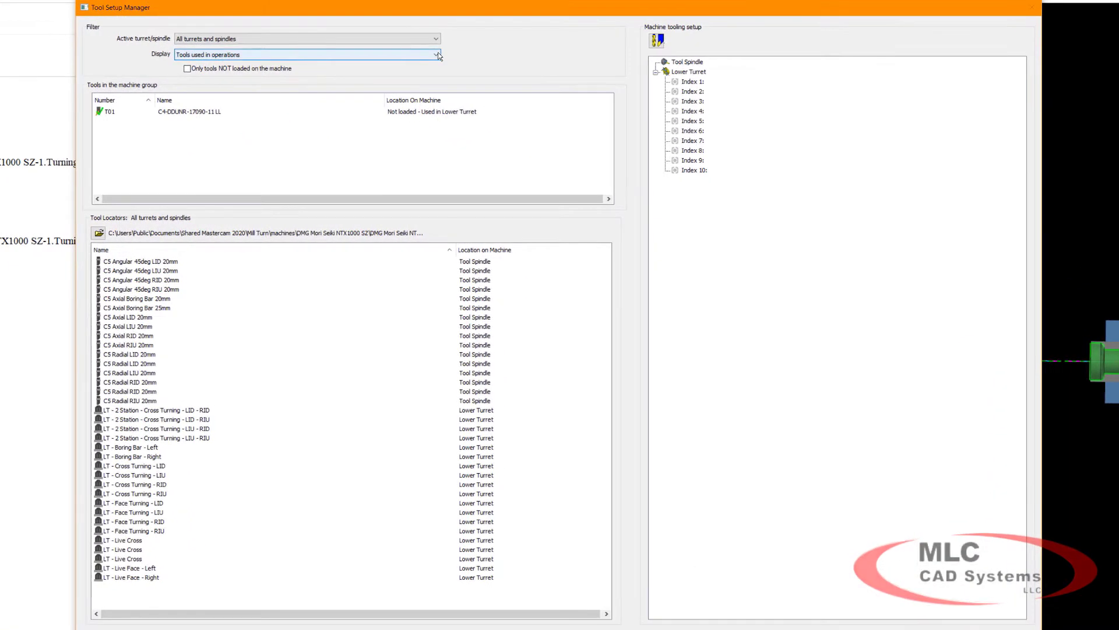
pyautogui.click(438, 55)
pyautogui.click(409, 64)
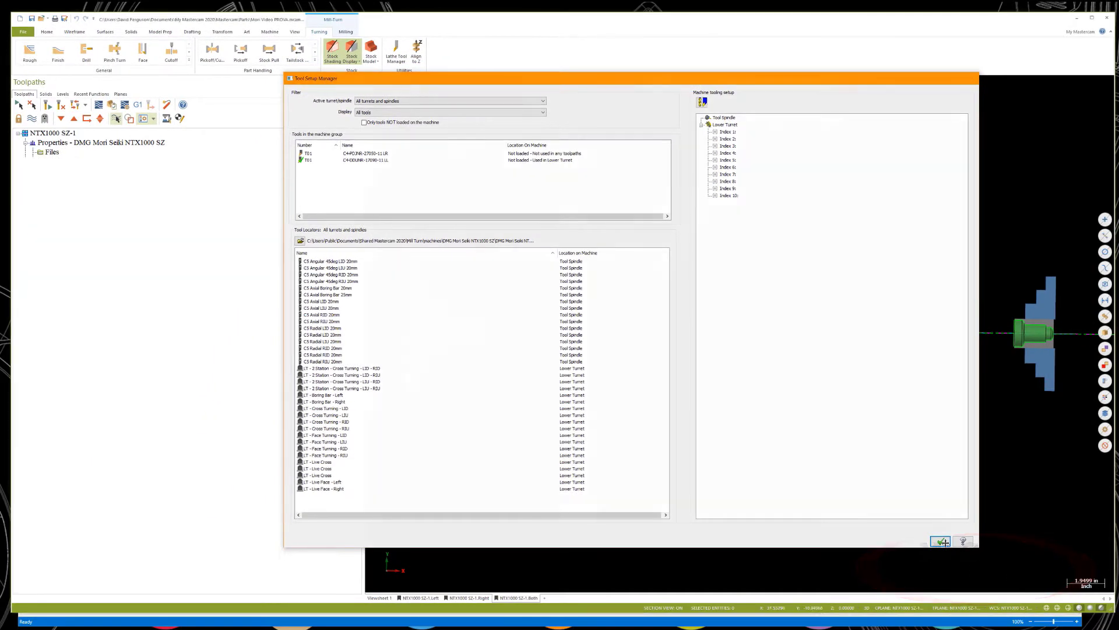
pyautogui.click(941, 541)
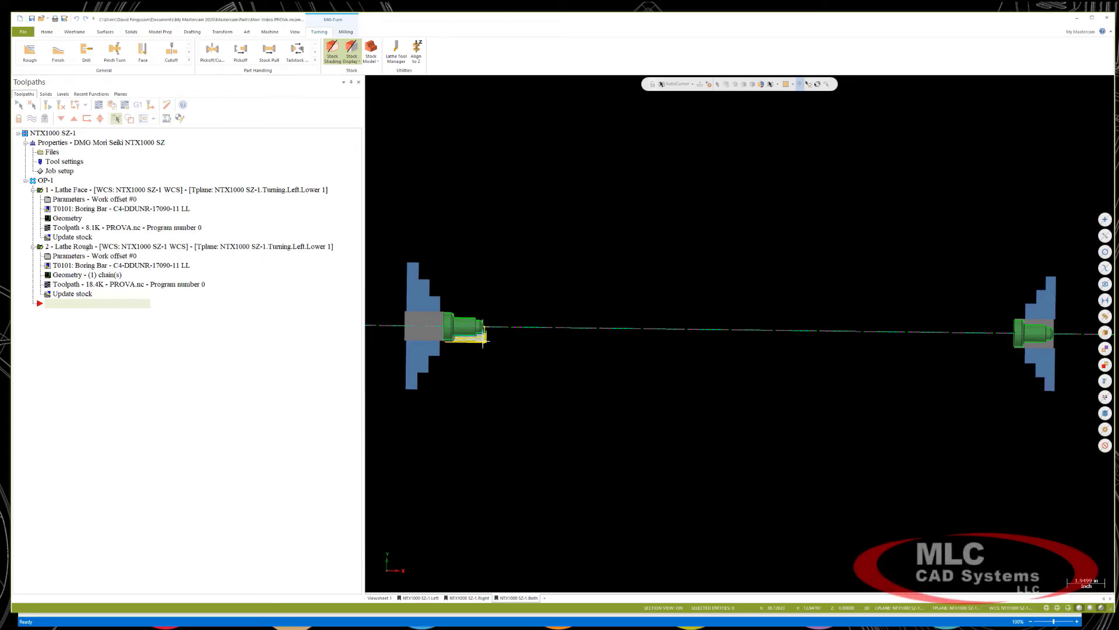
# - Start a new file without saving the changes to the current part, and close the Mill-Turn component library
pyautogui.click(21, 18)
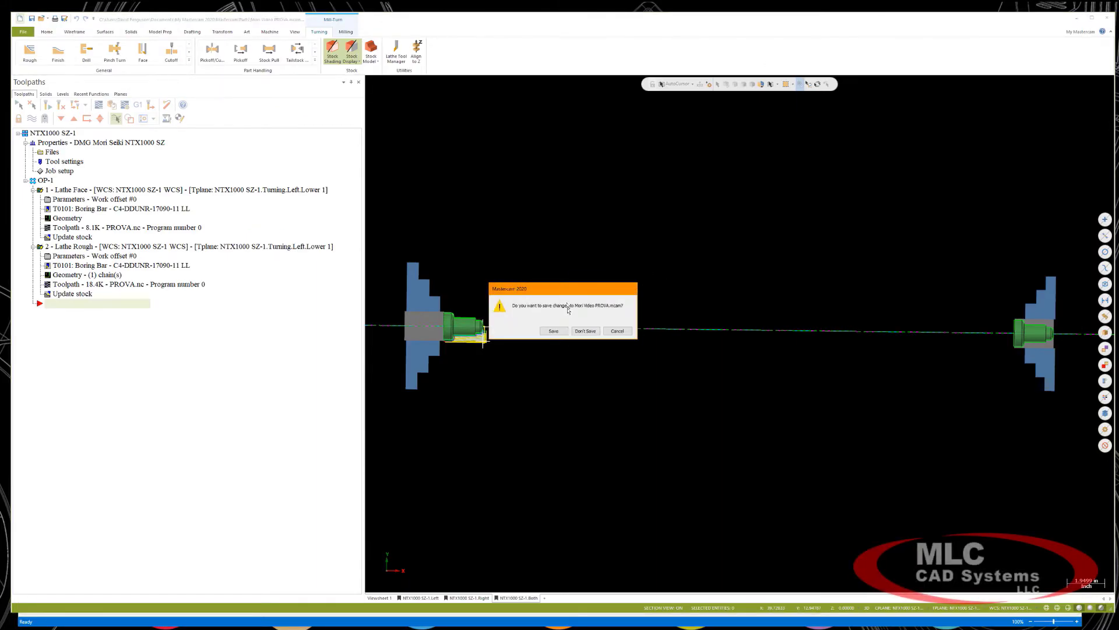
pyautogui.click(585, 330)
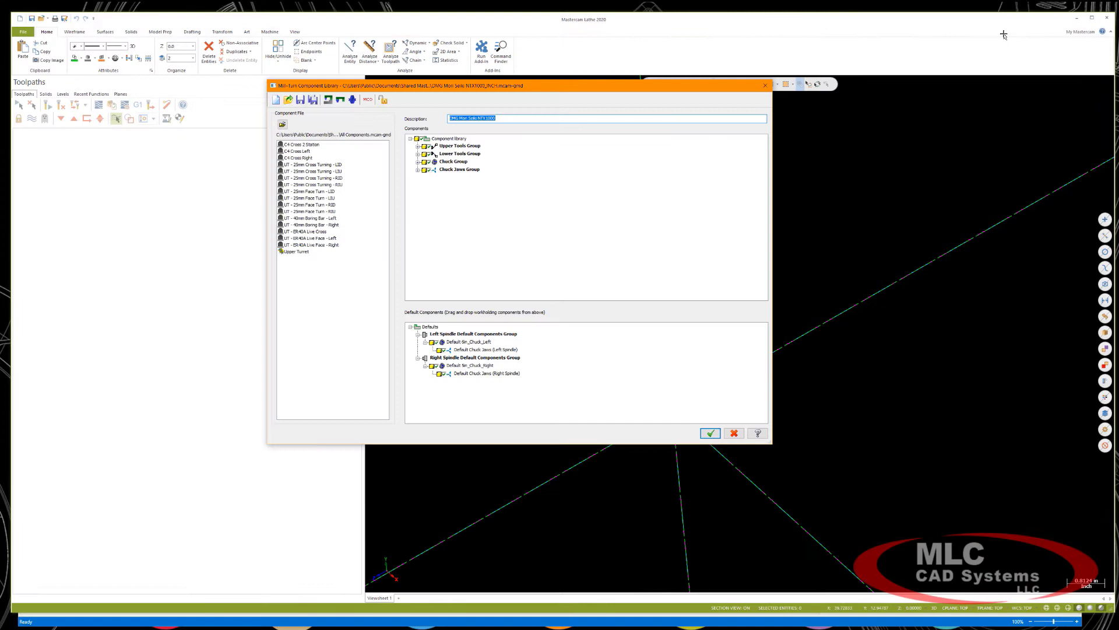
pyautogui.click(716, 435)
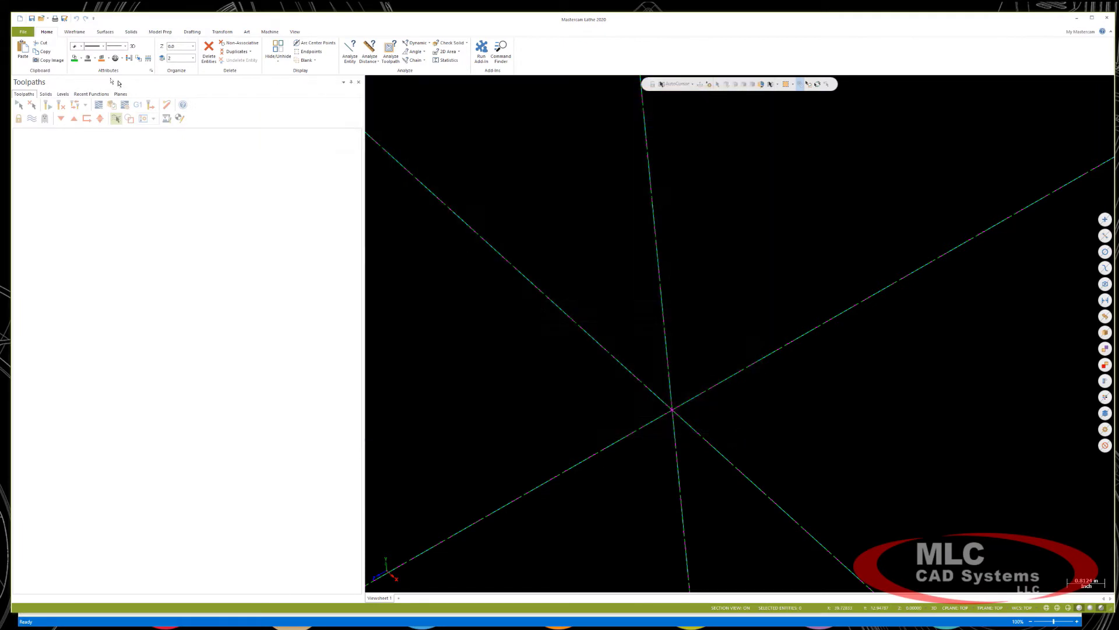
# - Examine the existing turning locator models by briefly showing and hiding levels 170, 180 and 190
pyautogui.click(63, 93)
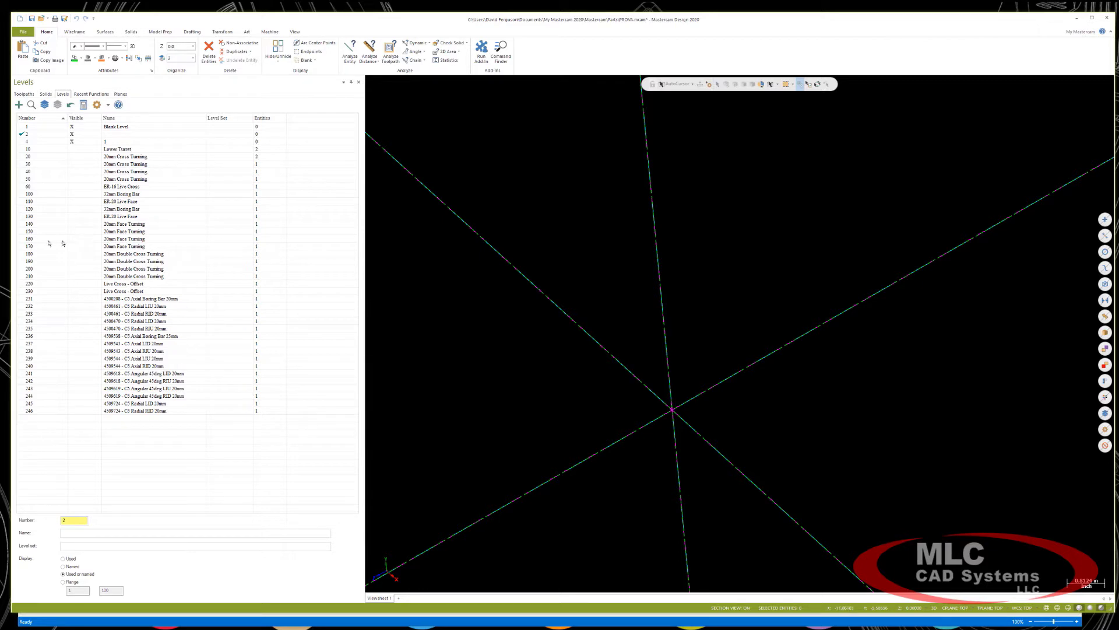
pyautogui.click(79, 244)
pyautogui.click(75, 245)
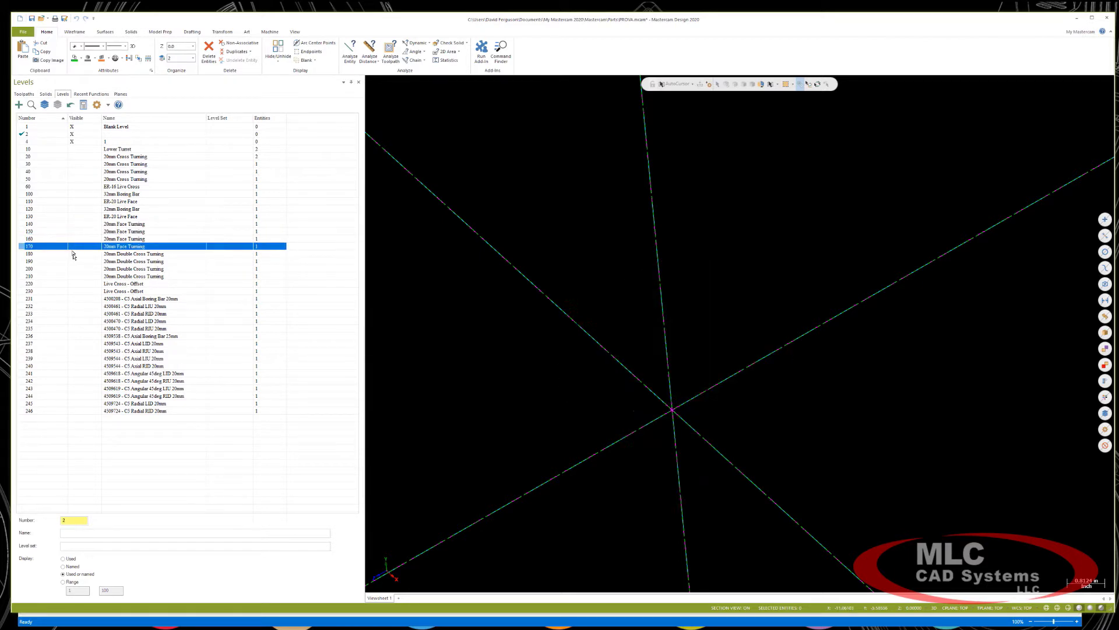
pyautogui.click(74, 253)
pyautogui.click(75, 253)
pyautogui.click(74, 261)
pyautogui.click(74, 261)
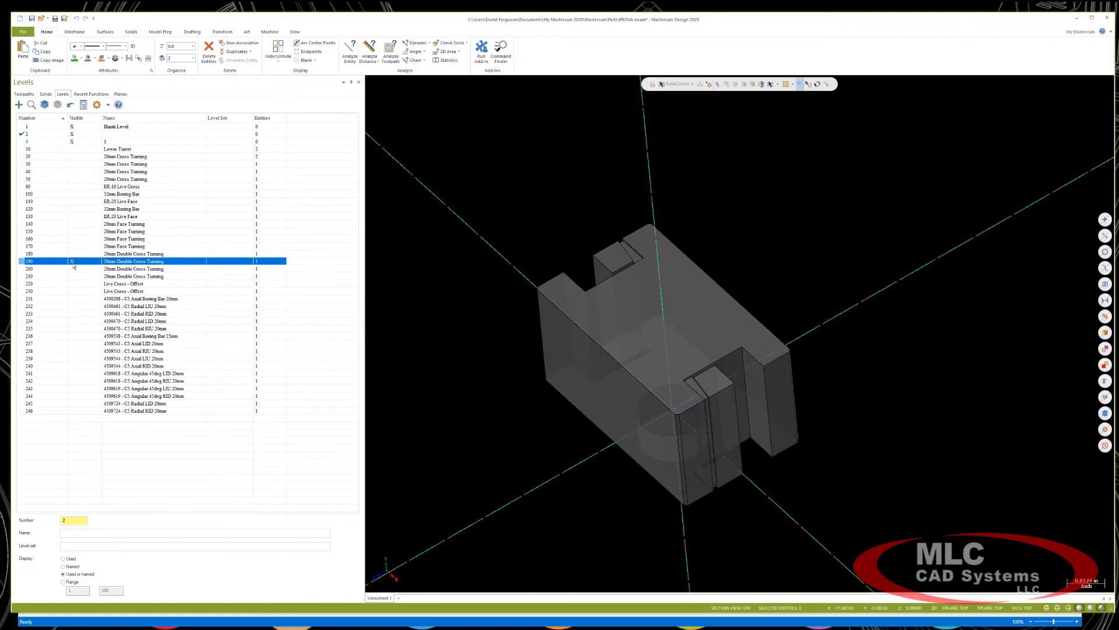
pyautogui.click(75, 261)
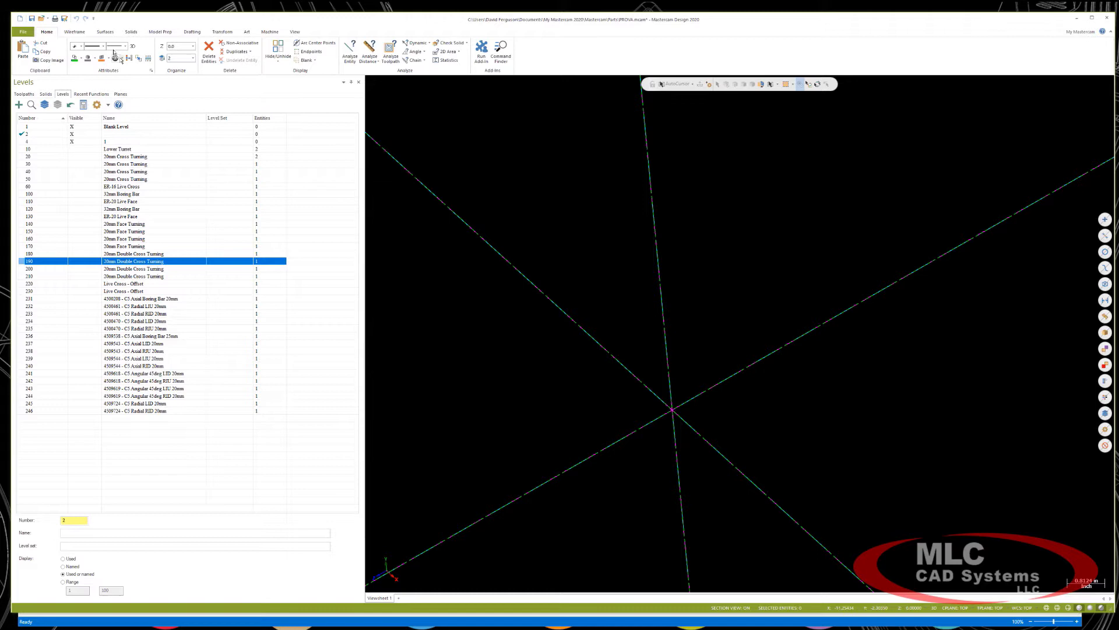
# - Merge the C4-TRE-MS40A-DT holder model from the Mori Locators folder into the file
pyautogui.click(23, 32)
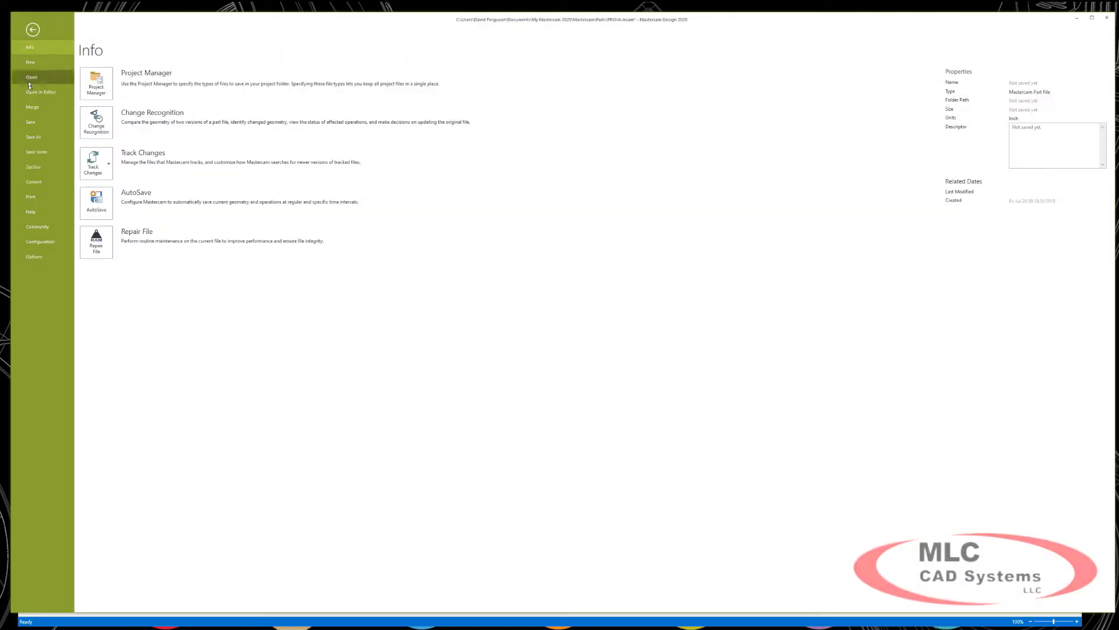
pyautogui.click(33, 106)
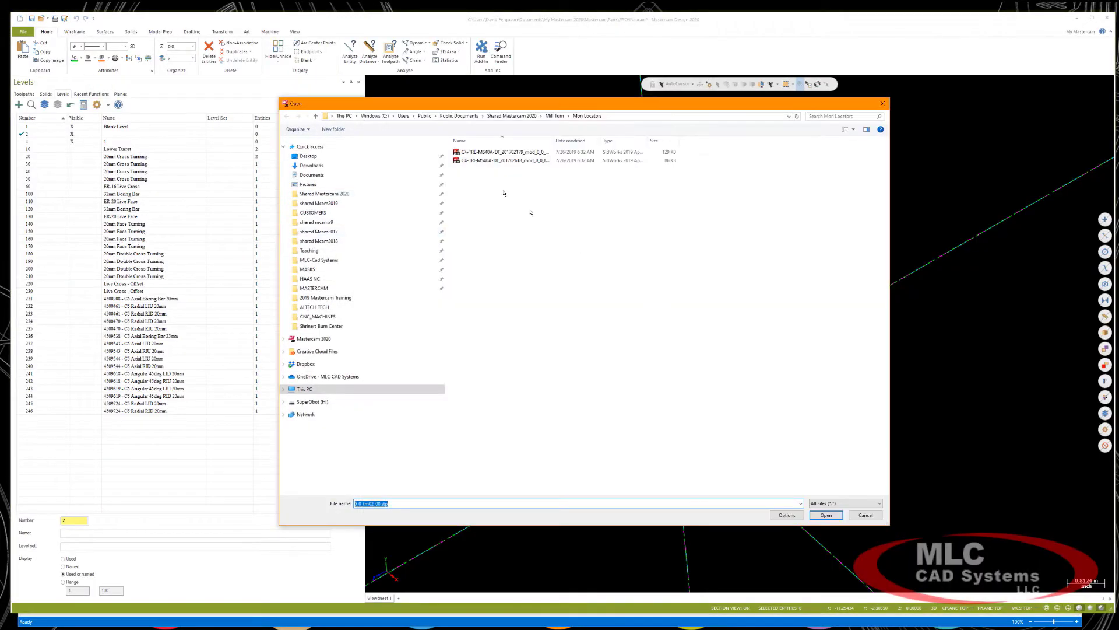
pyautogui.click(470, 154)
pyautogui.press('Return')
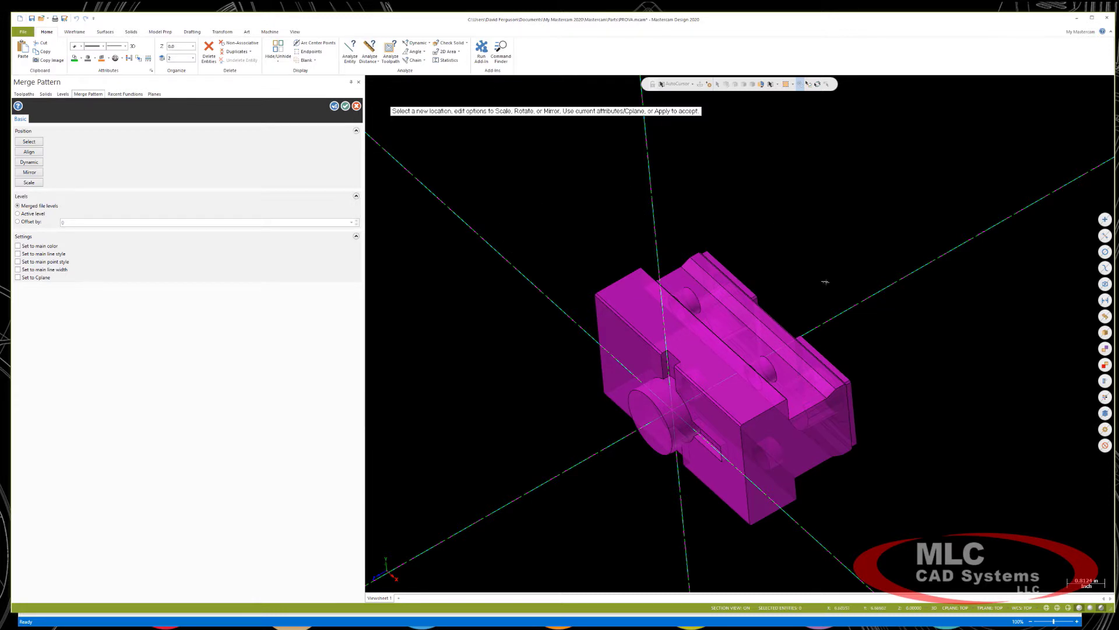
# - Reorient the merged holder with the Dynamic transform so its two bores face upward, and accept the merge
pyautogui.moveTo(825, 281)
pyautogui.mouseDown(button='middle')
pyautogui.moveTo(762, 232)
pyautogui.moveTo(710, 243)
pyautogui.moveTo(700, 283)
pyautogui.mouseUp(button='middle')
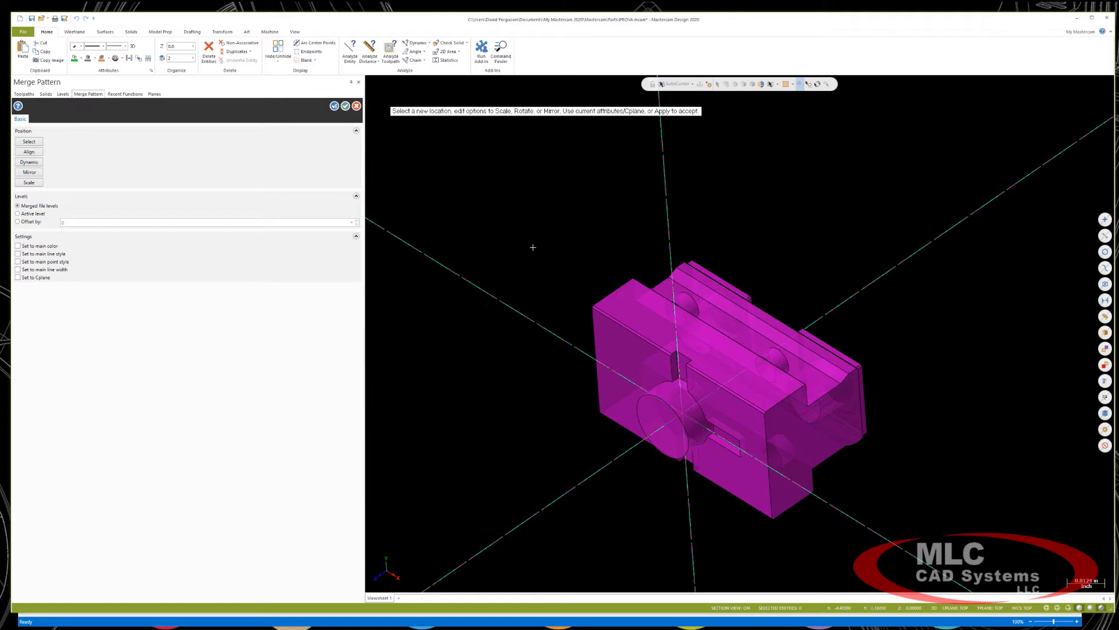
pyautogui.click(29, 162)
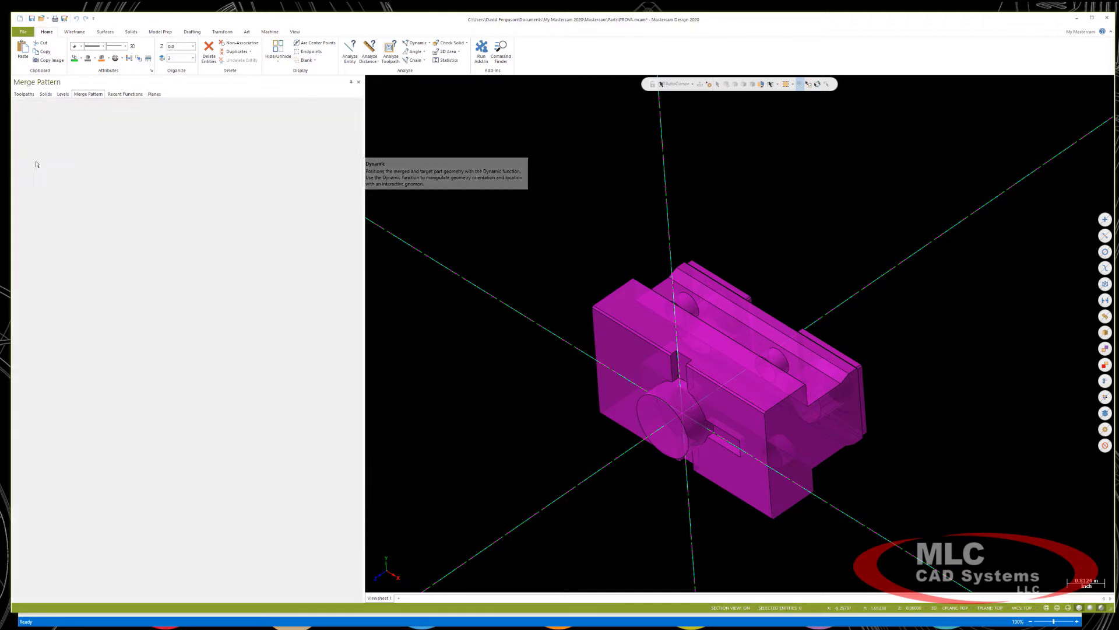
pyautogui.click(681, 411)
pyautogui.moveTo(668, 412); pyautogui.dragTo(674, 433)
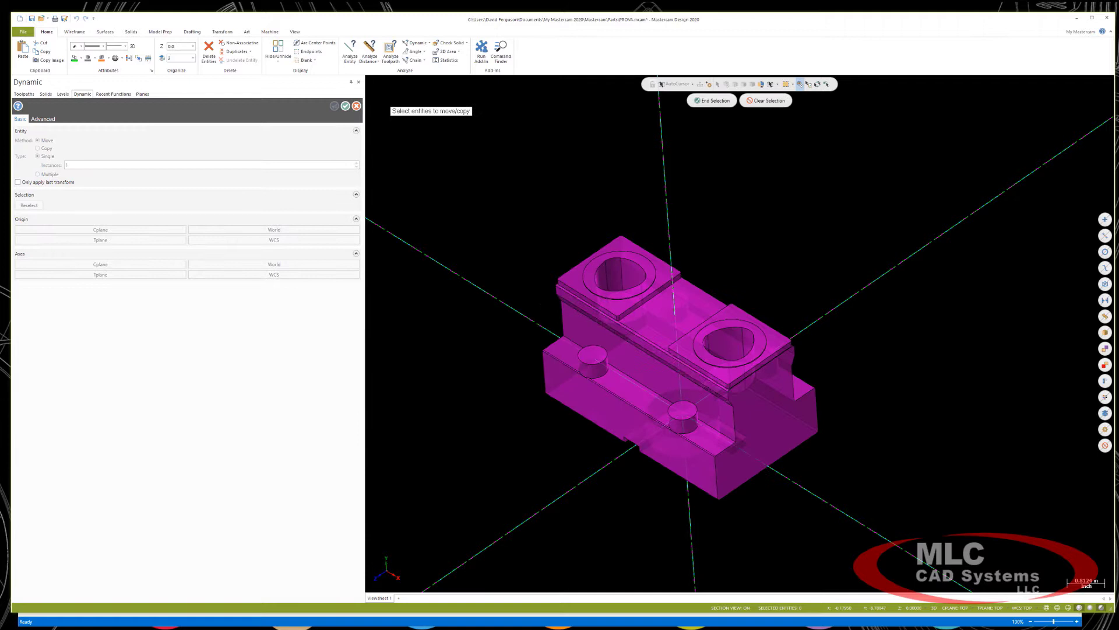
pyautogui.press('Return')
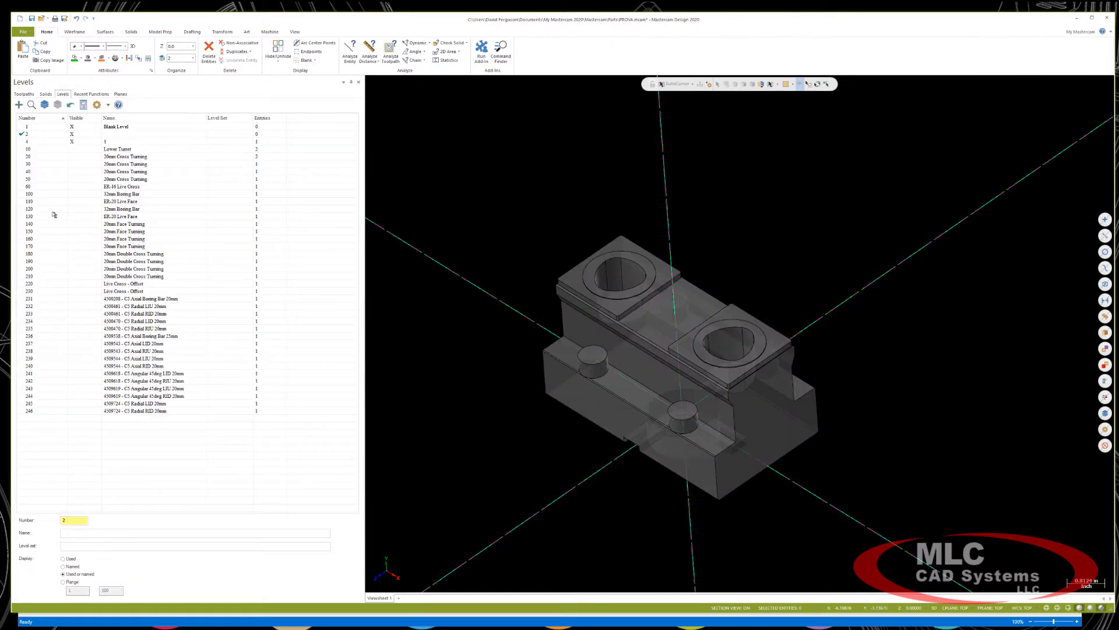
# - Renumber the merged holder's level to 555 and name it Sandvik C4 Dual
pyautogui.click(72, 142)
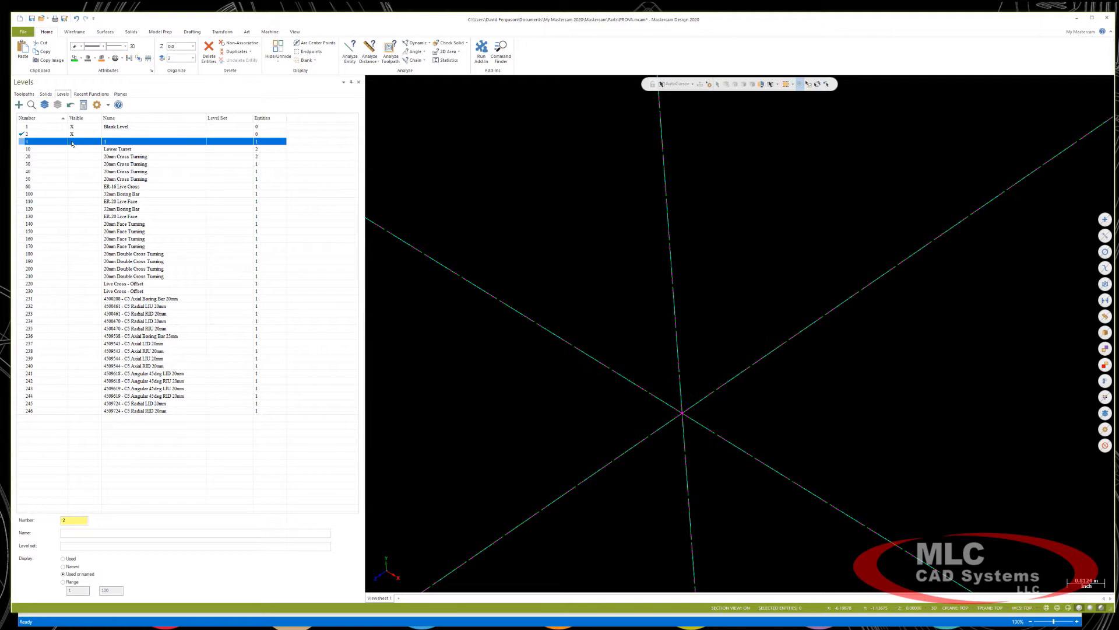
pyautogui.click(72, 142)
pyautogui.click(32, 143)
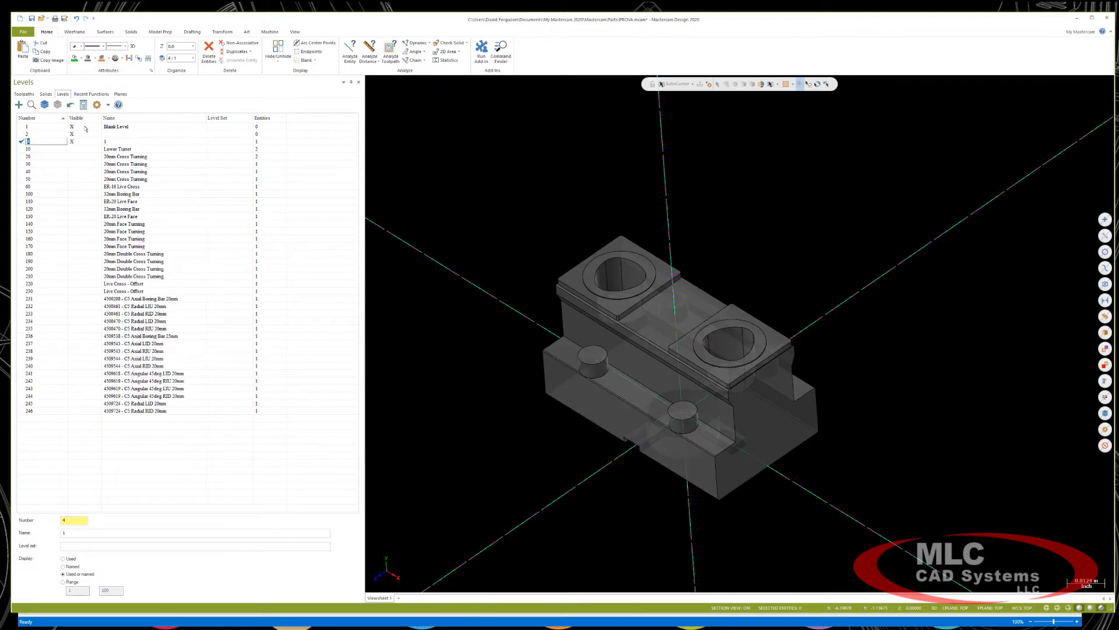
pyautogui.press('Return')
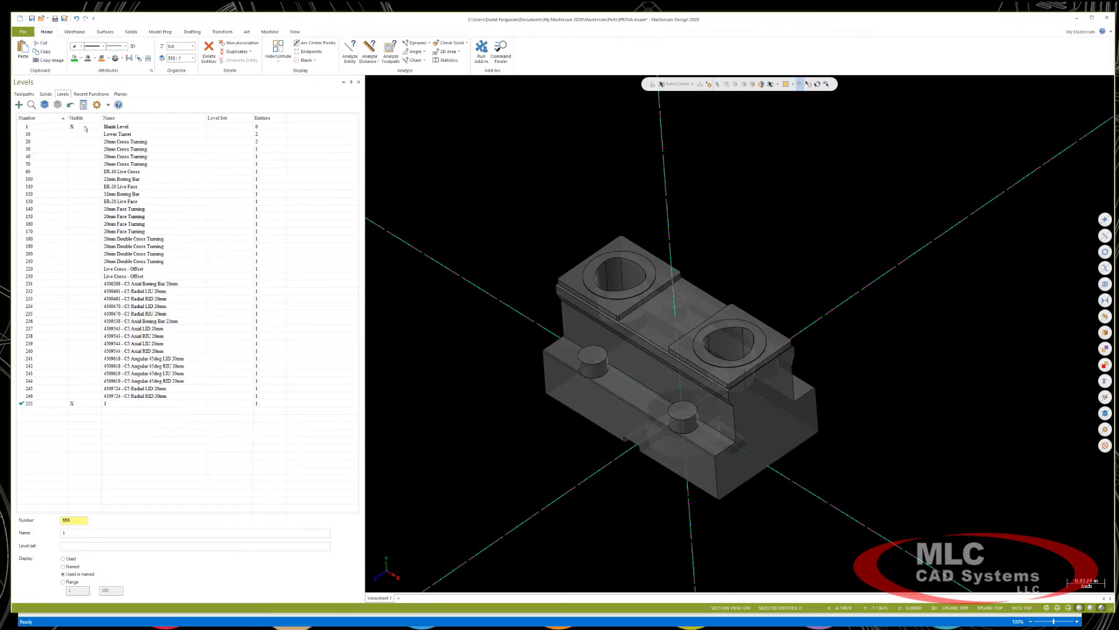
pyautogui.click(117, 404)
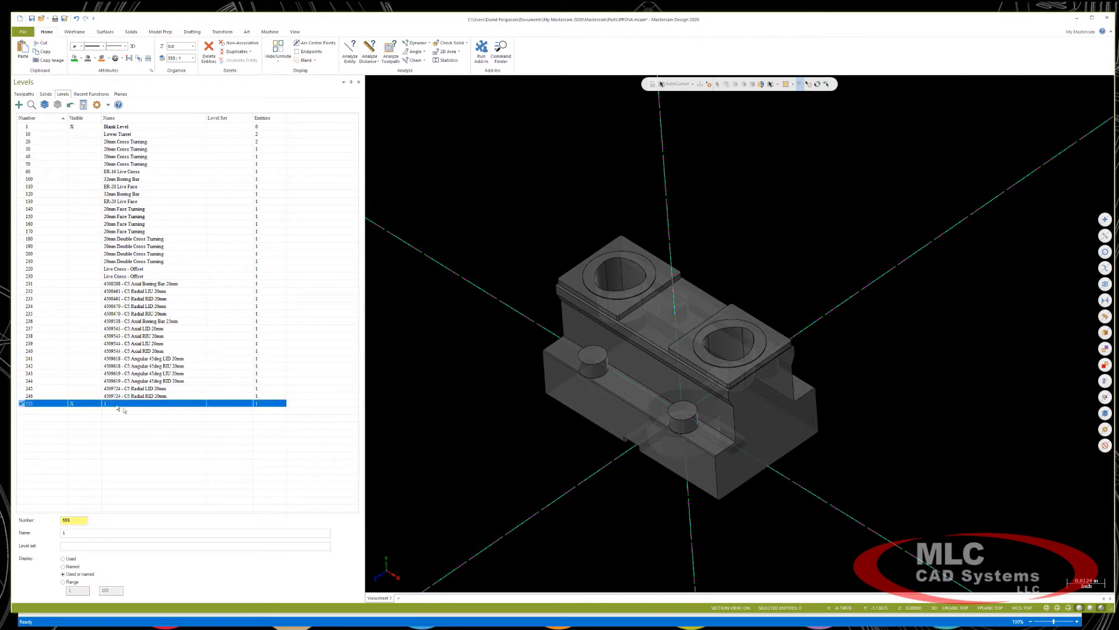
pyautogui.click(117, 404)
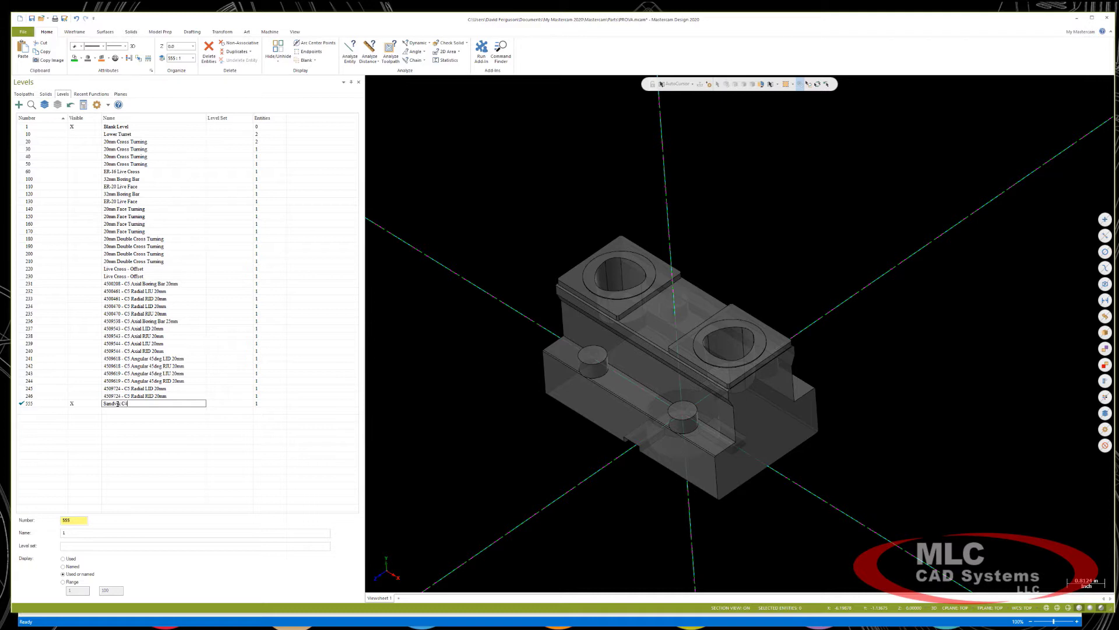
pyautogui.press('Return')
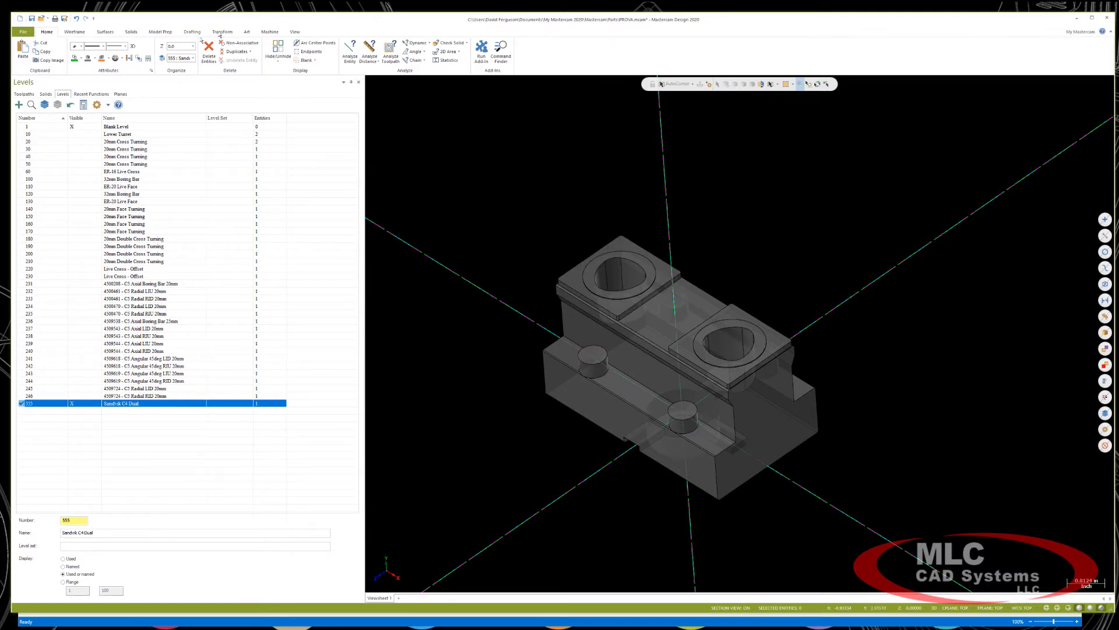
# - Create a point at the centre of each of the holder's two bores
pyautogui.click(78, 33)
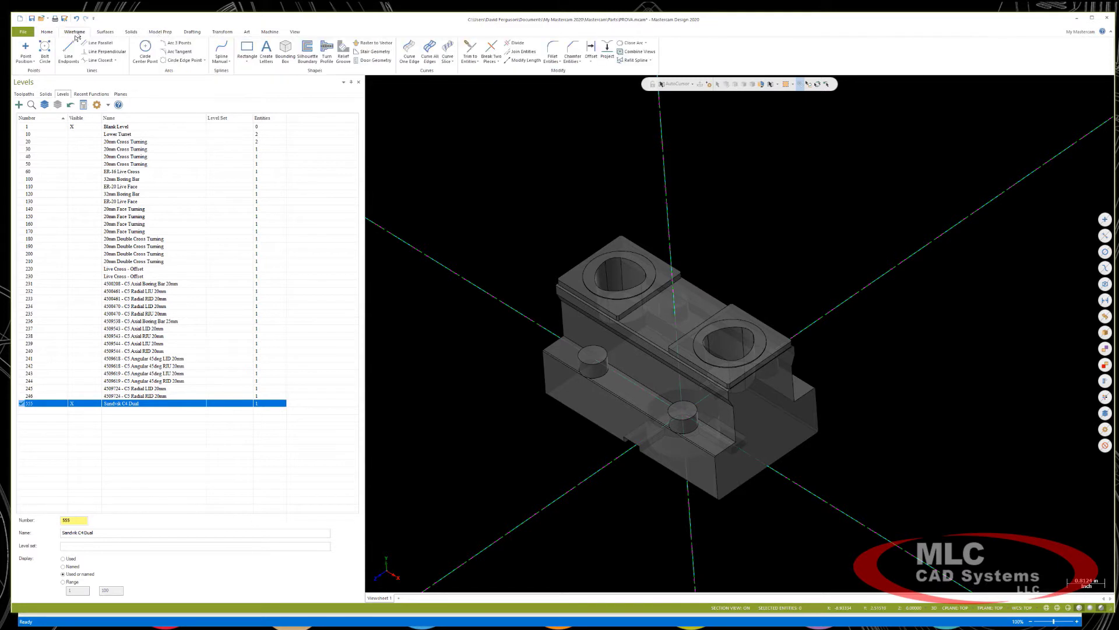
pyautogui.click(26, 48)
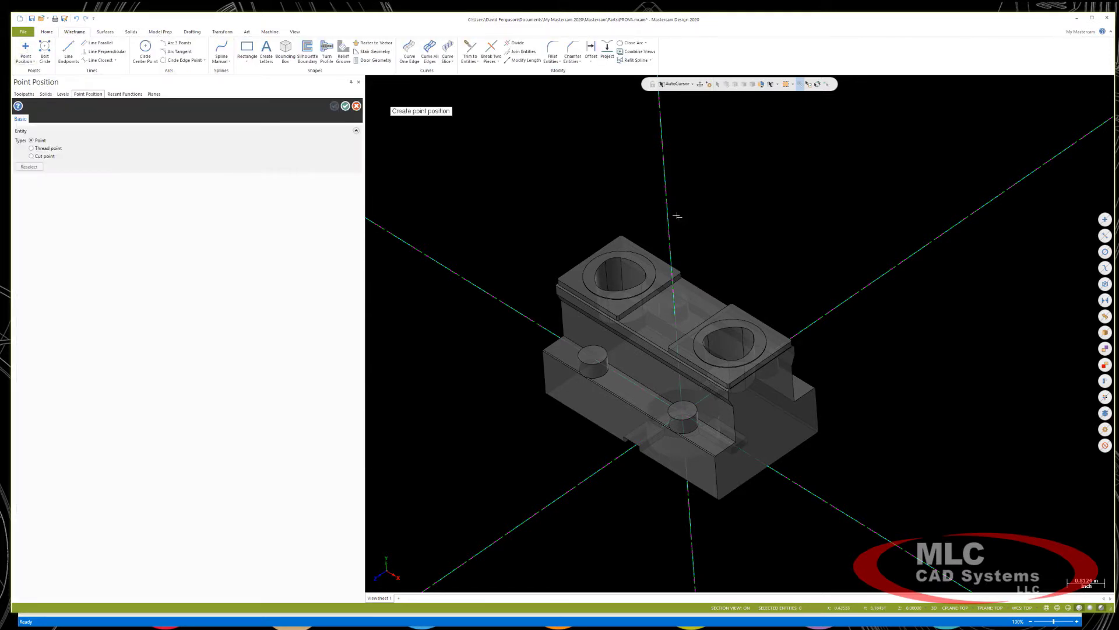
pyautogui.click(585, 281)
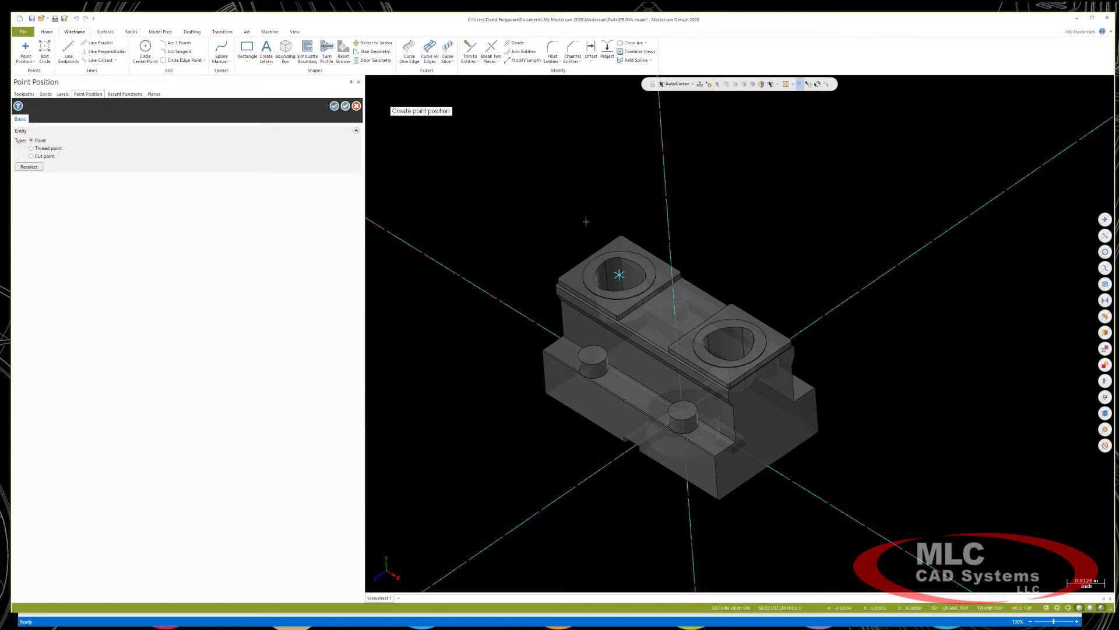
pyautogui.click(704, 362)
pyautogui.click(356, 106)
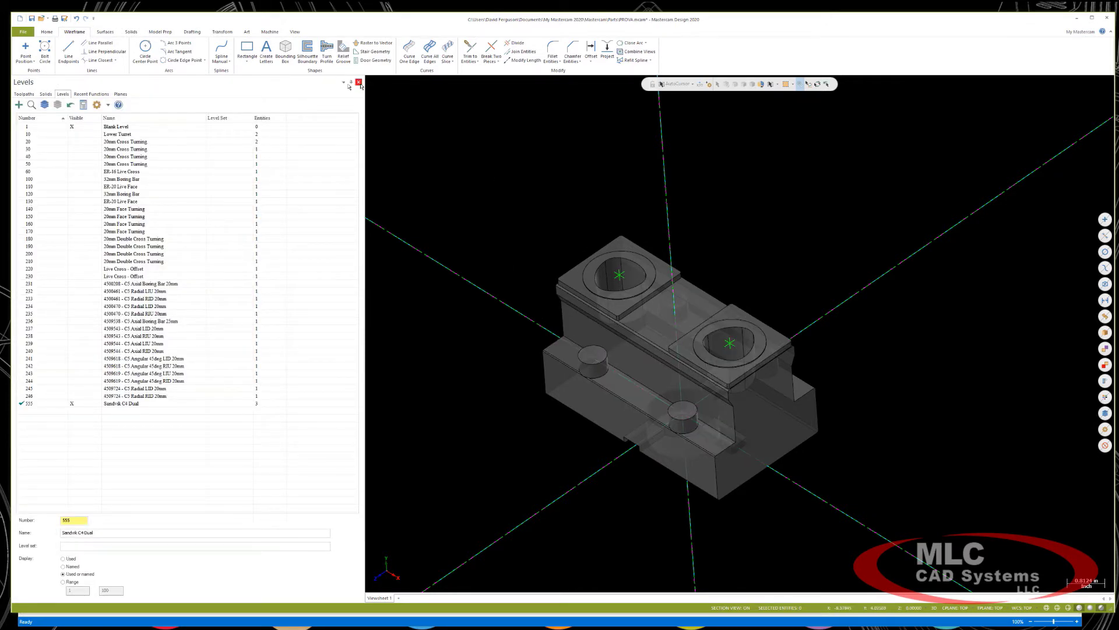
# - Add a new tool locator to the Lower Turret in the DMG Mori Seiki NTX1000 component library
pyautogui.click(272, 32)
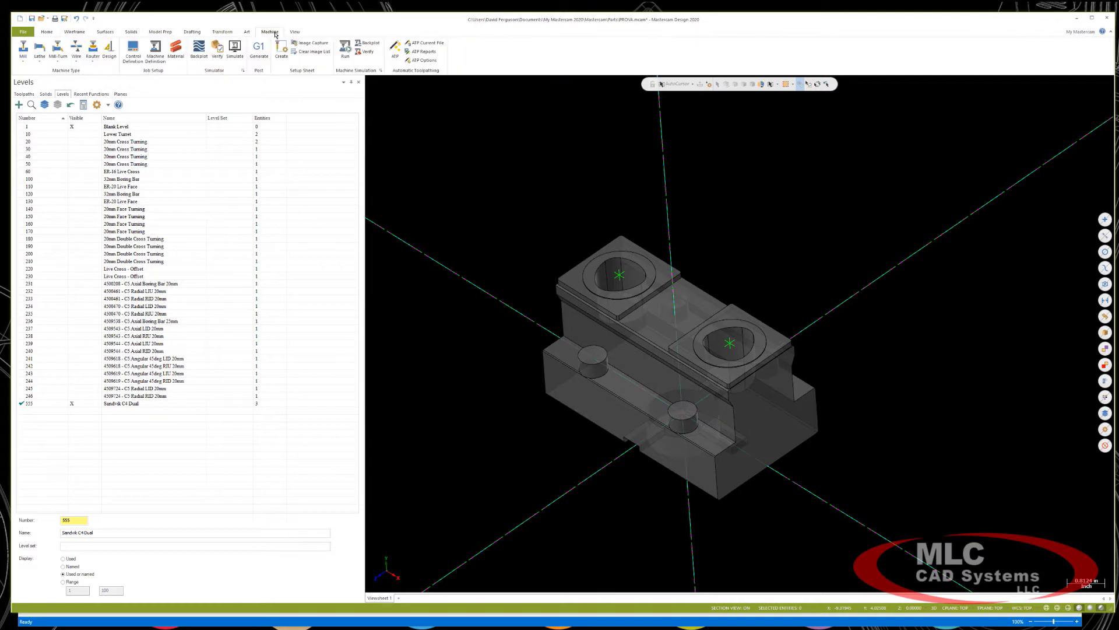
pyautogui.click(155, 51)
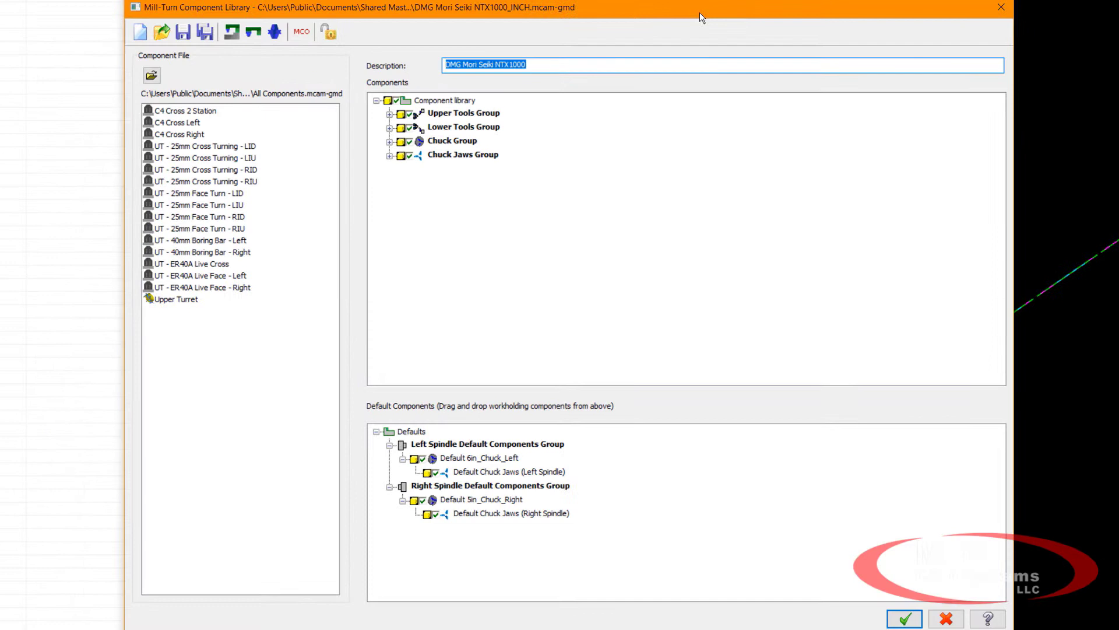
pyautogui.click(389, 128)
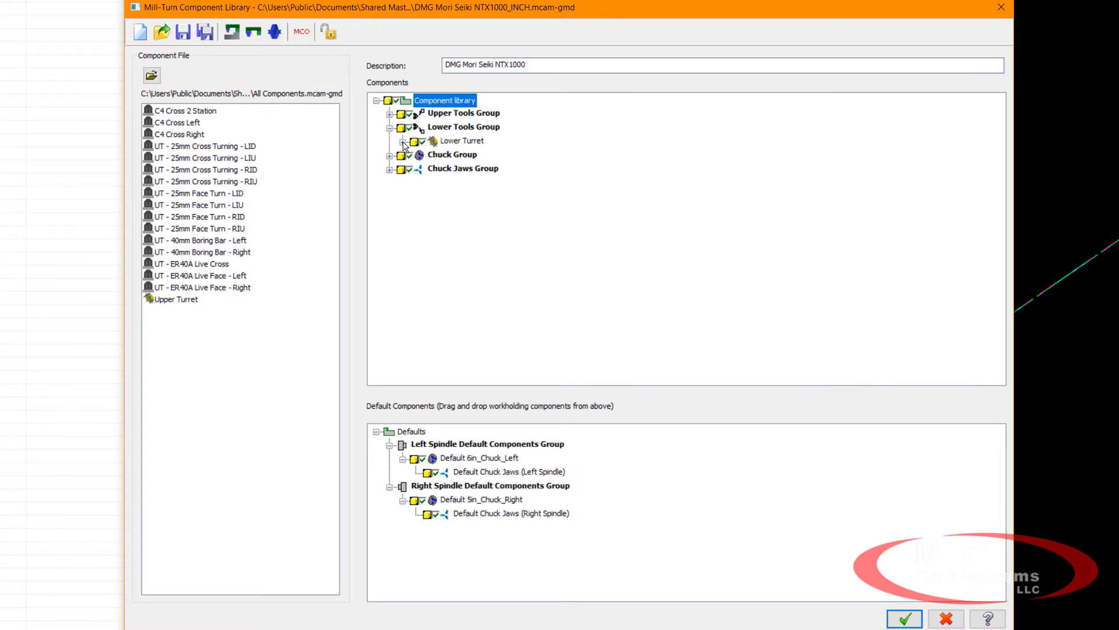
pyautogui.click(403, 142)
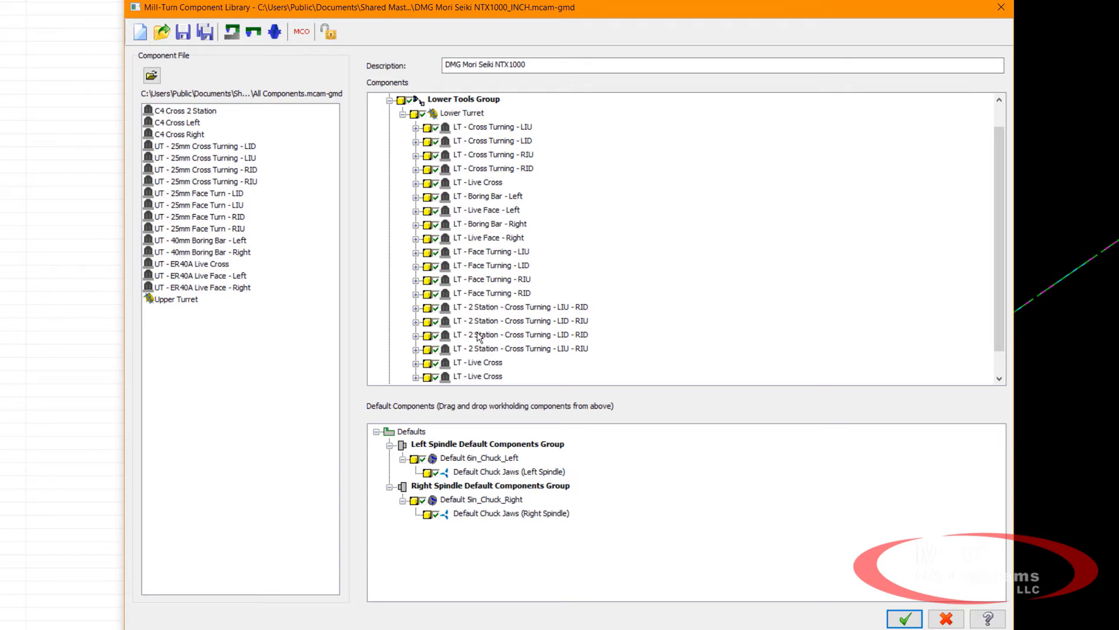
pyautogui.rightClick(466, 112)
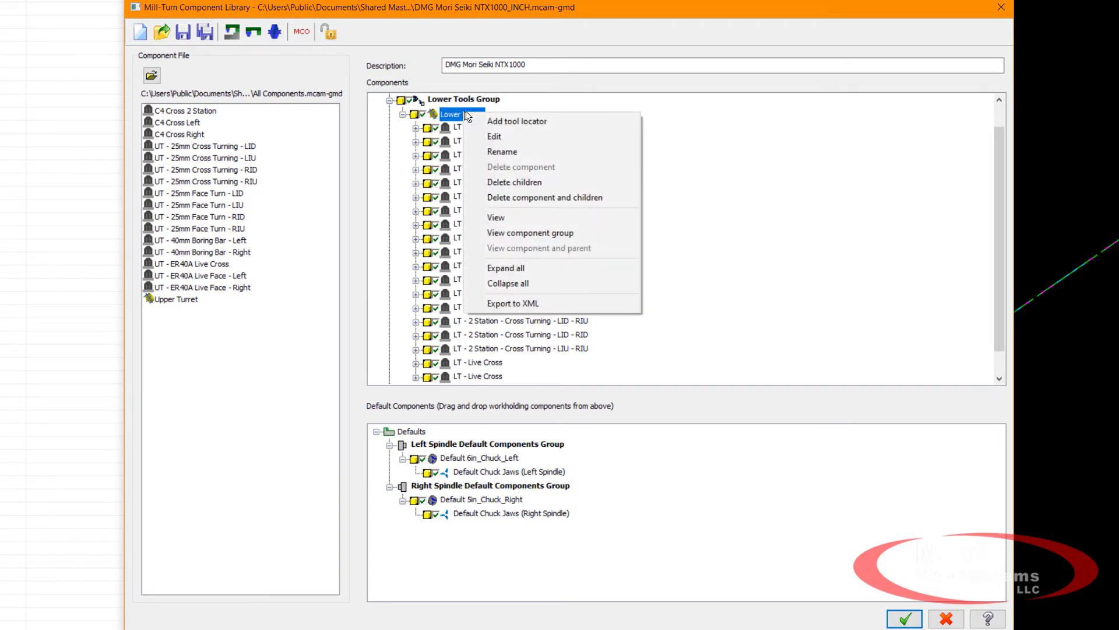
pyautogui.click(485, 120)
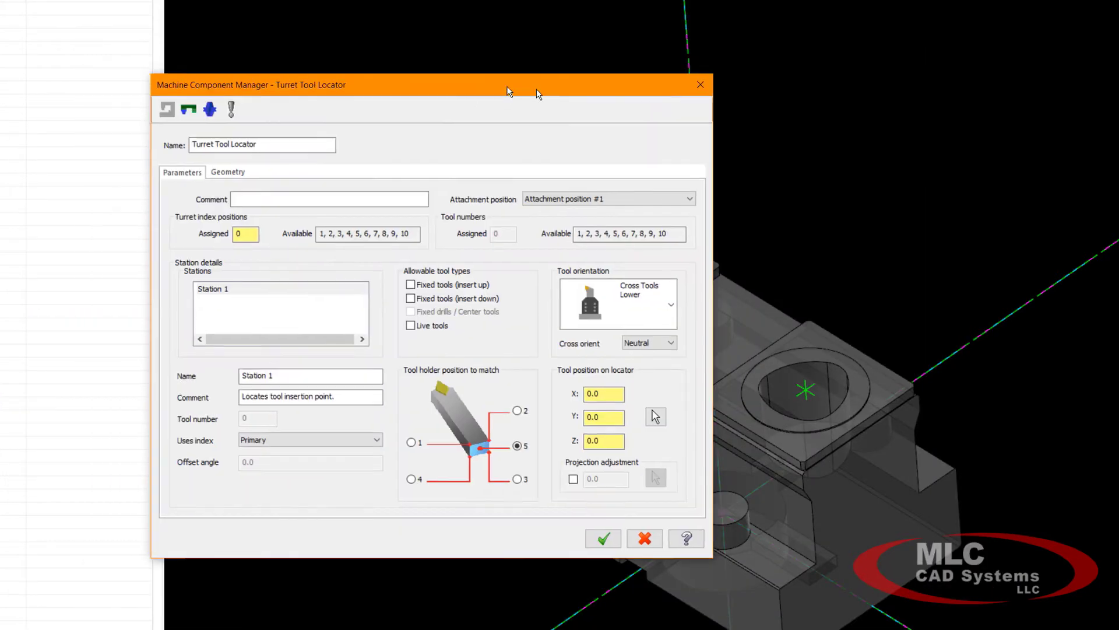
# - Name the new turret tool locator Sandvik Dual C4
pyautogui.moveTo(536, 88); pyautogui.dragTo(623, 85)
pyautogui.moveTo(367, 147); pyautogui.dragTo(201, 147)
pyautogui.write('San')
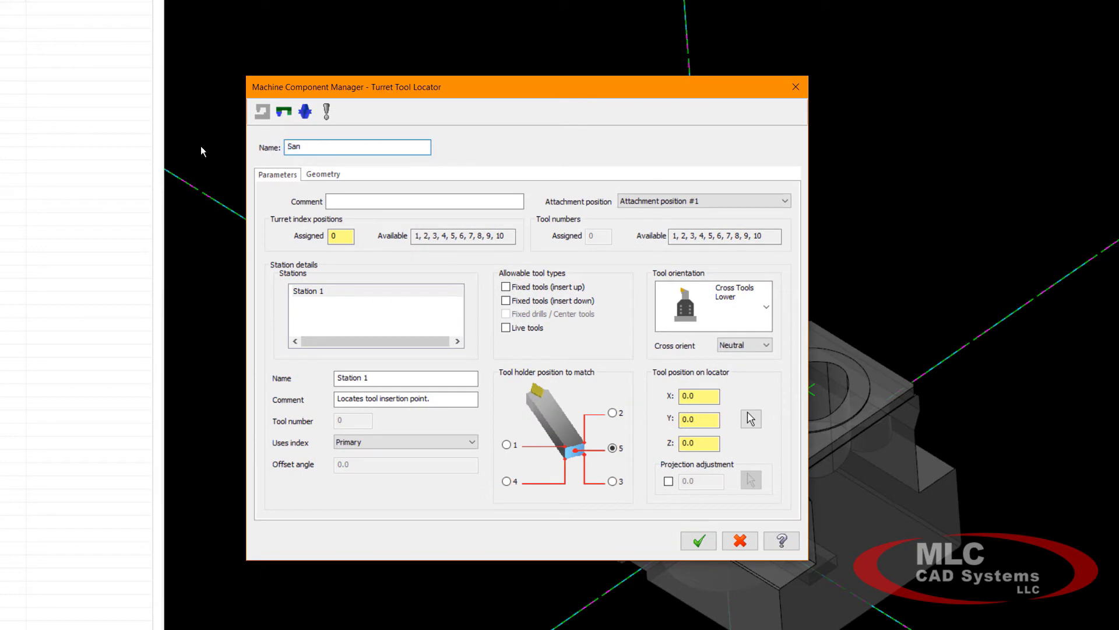
pyautogui.write('dvik Dual C4')
# - Set the locator's geometry to a solid entity and assign the Sandvik dual C4 holder solid to it
pyautogui.click(323, 176)
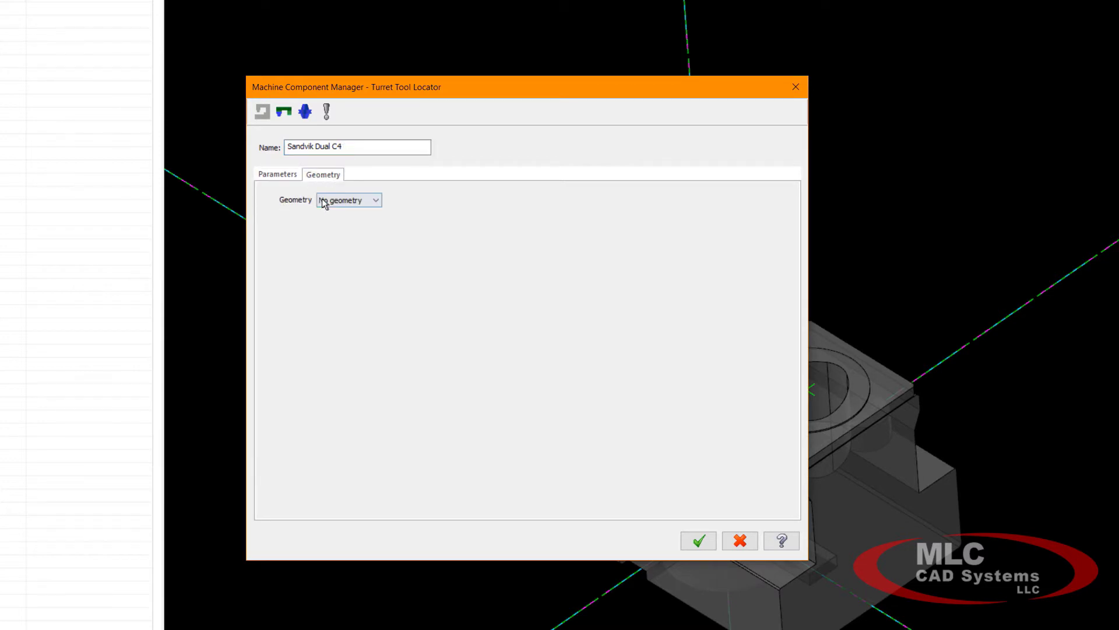
pyautogui.click(331, 201)
pyautogui.click(330, 222)
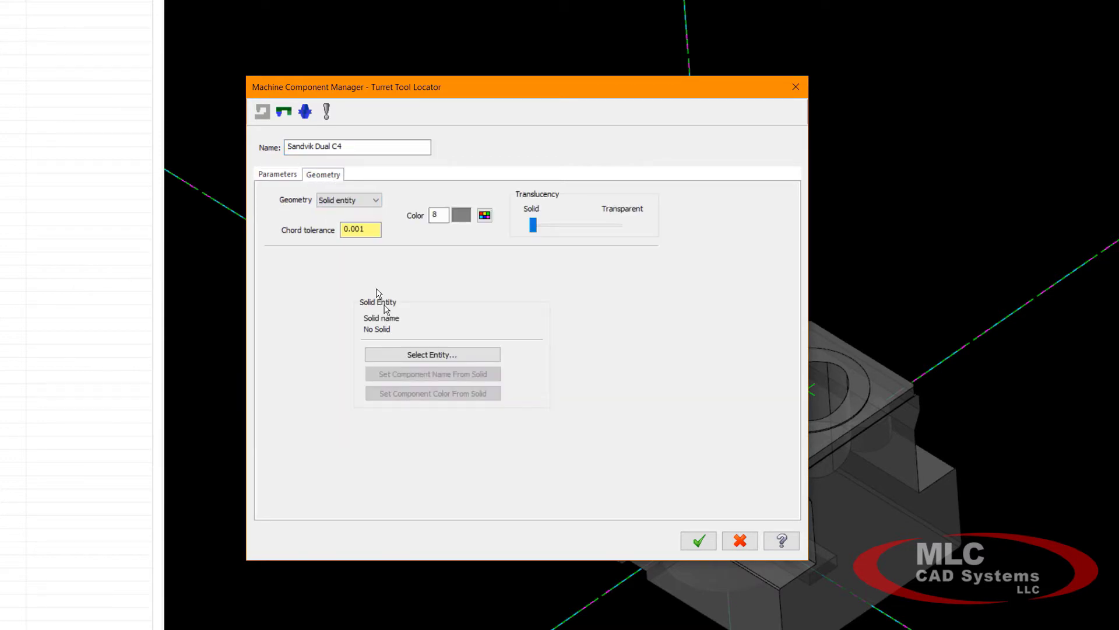
pyautogui.click(402, 354)
pyautogui.click(680, 440)
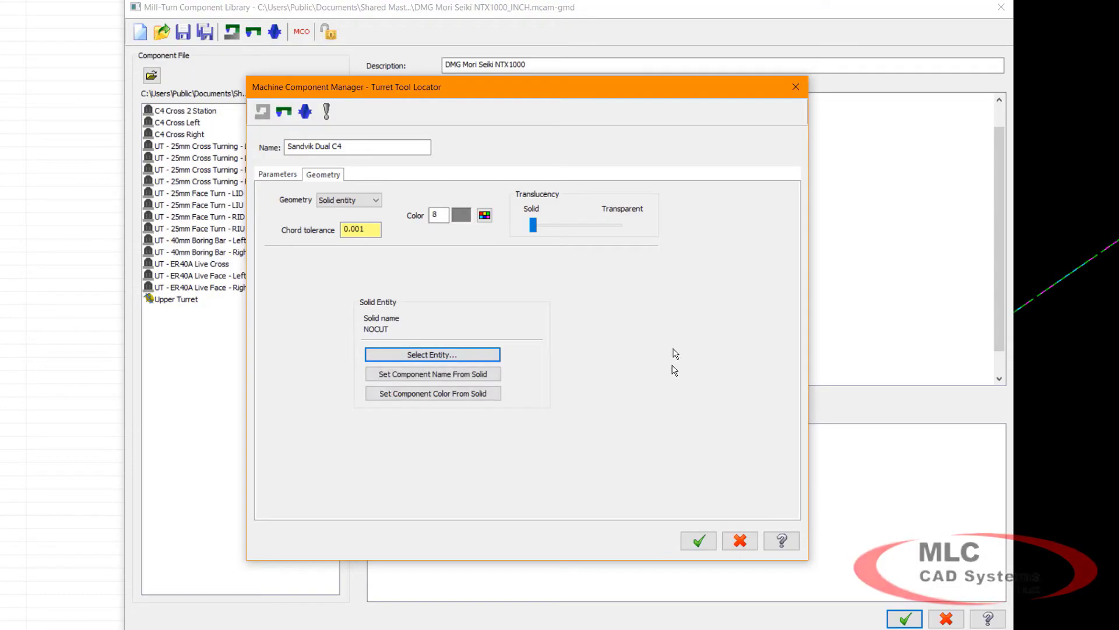
# - Add a second station, Station 2, to the locator's parameters
pyautogui.click(277, 176)
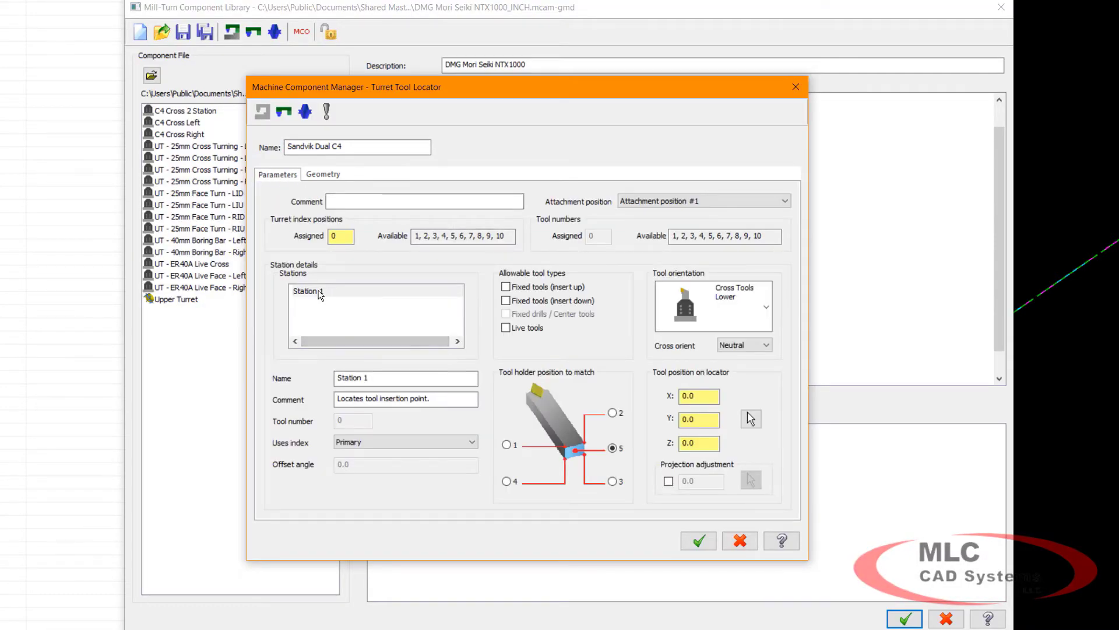
pyautogui.click(321, 294)
pyautogui.click(319, 291)
pyautogui.click(325, 322)
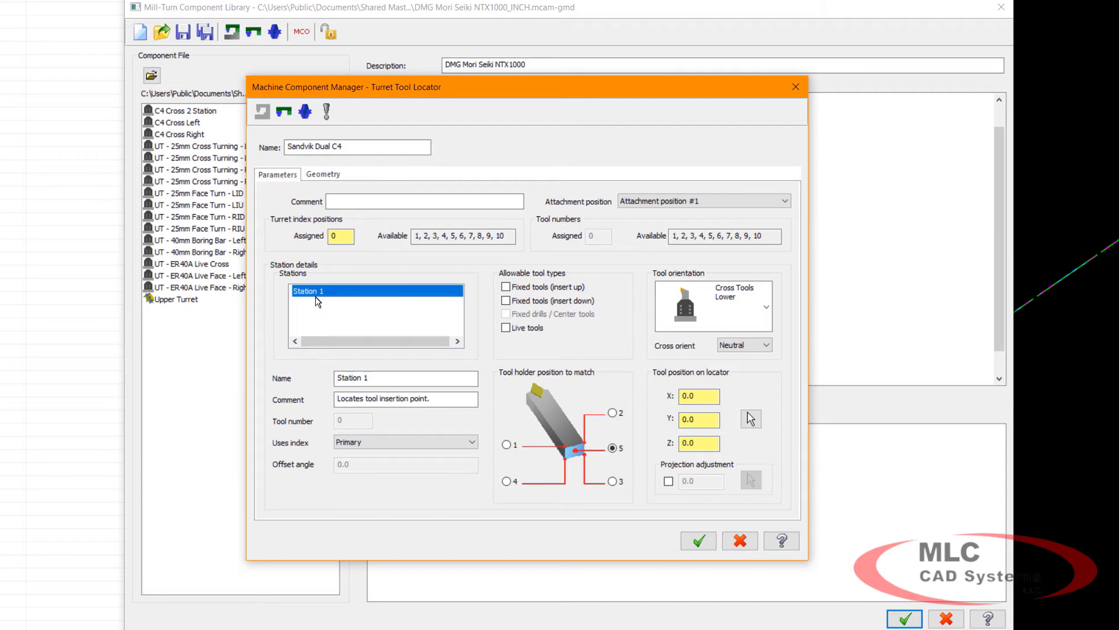
pyautogui.rightClick(318, 310)
pyautogui.click(330, 312)
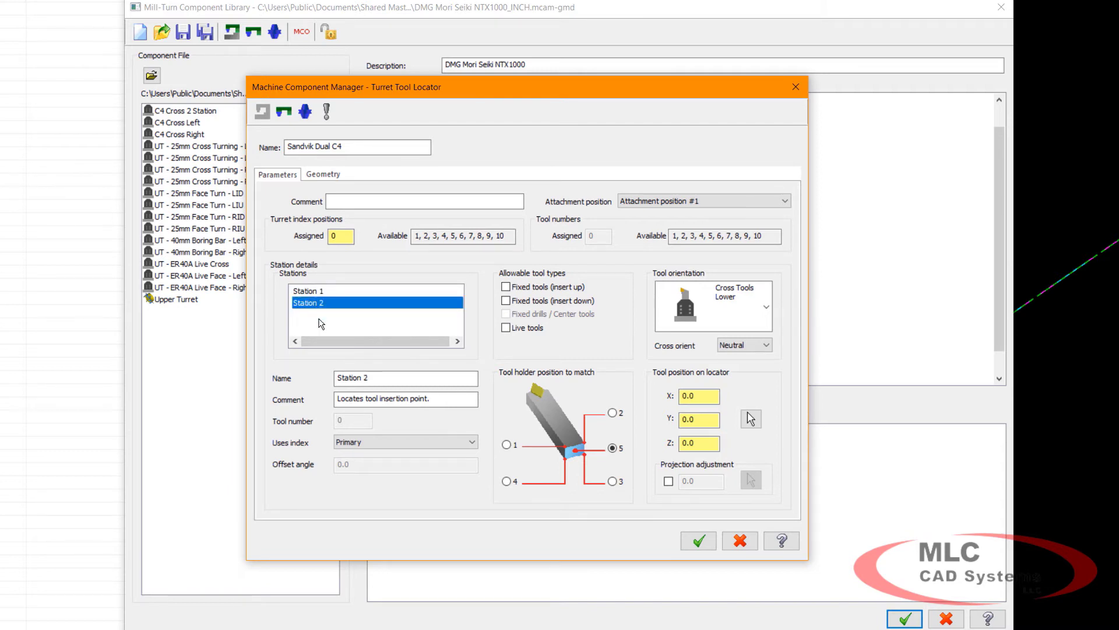
# - Set the cross orientation to Left for Station 1 and Right for Station 2
pyautogui.click(320, 291)
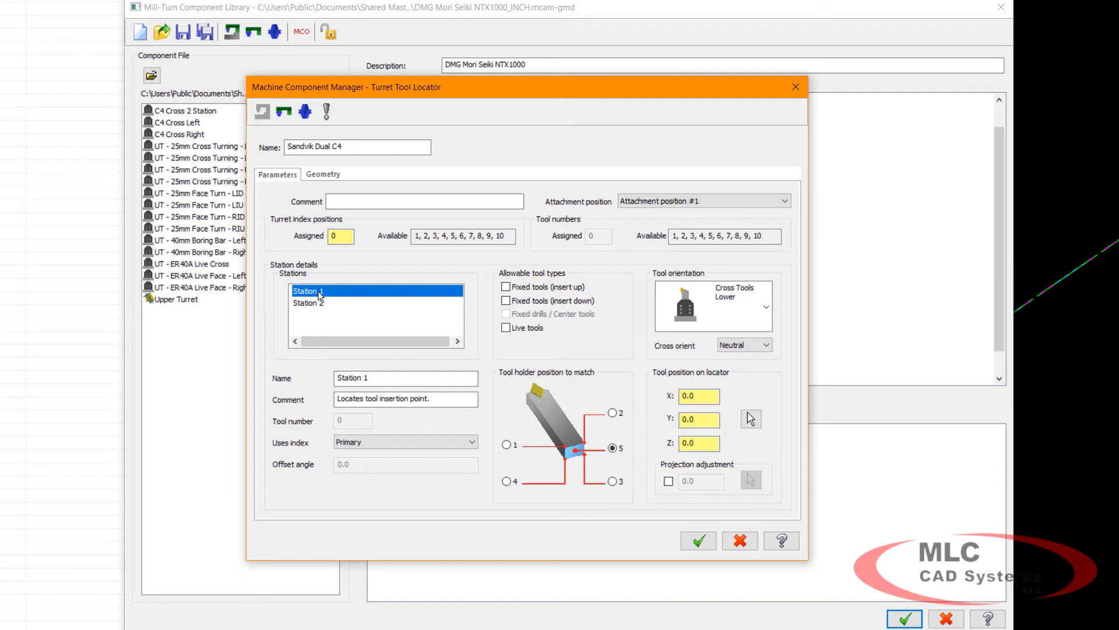
pyautogui.click(746, 345)
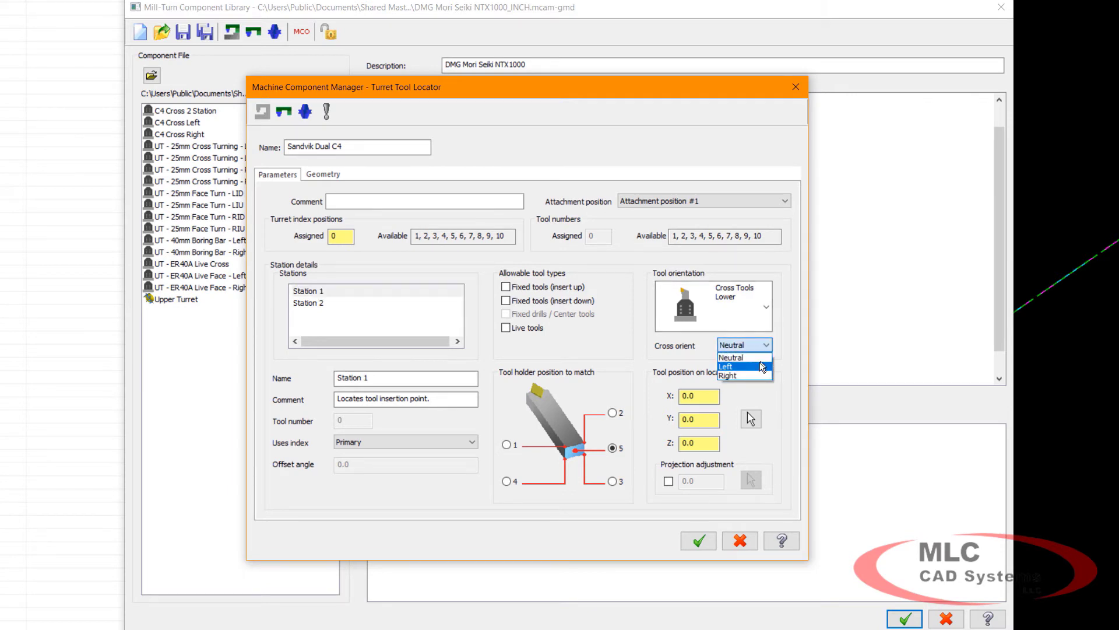
pyautogui.click(753, 366)
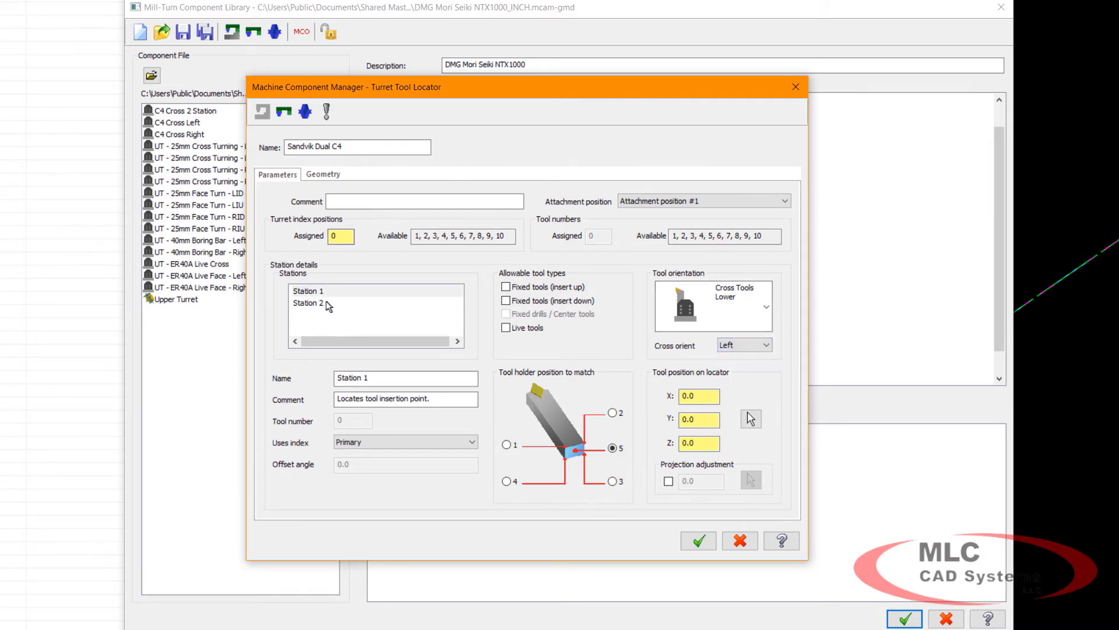
pyautogui.click(327, 302)
pyautogui.click(758, 345)
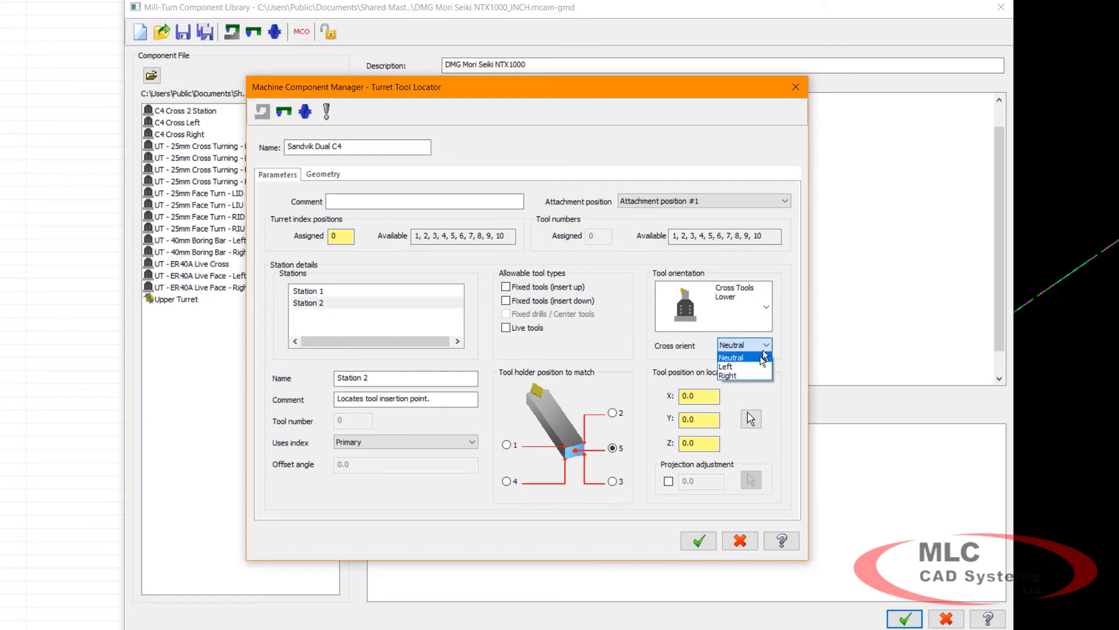
pyautogui.click(752, 376)
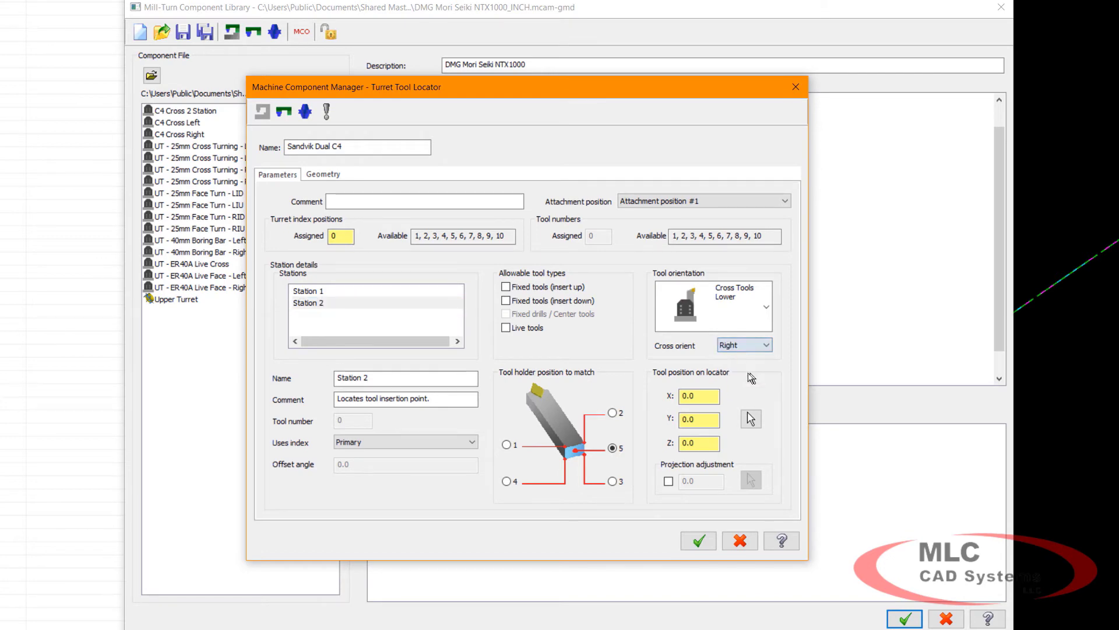
# - Set the tool positions from the bore centre points: the rear bore for Station 1 and the front bore for Station 2
pyautogui.click(319, 293)
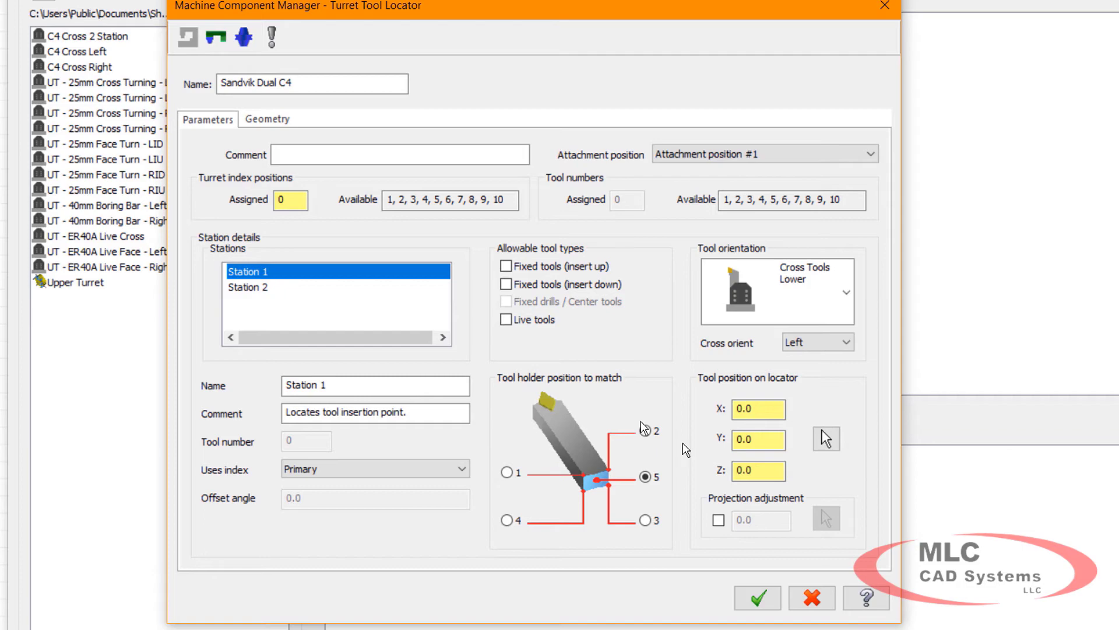
pyautogui.click(827, 438)
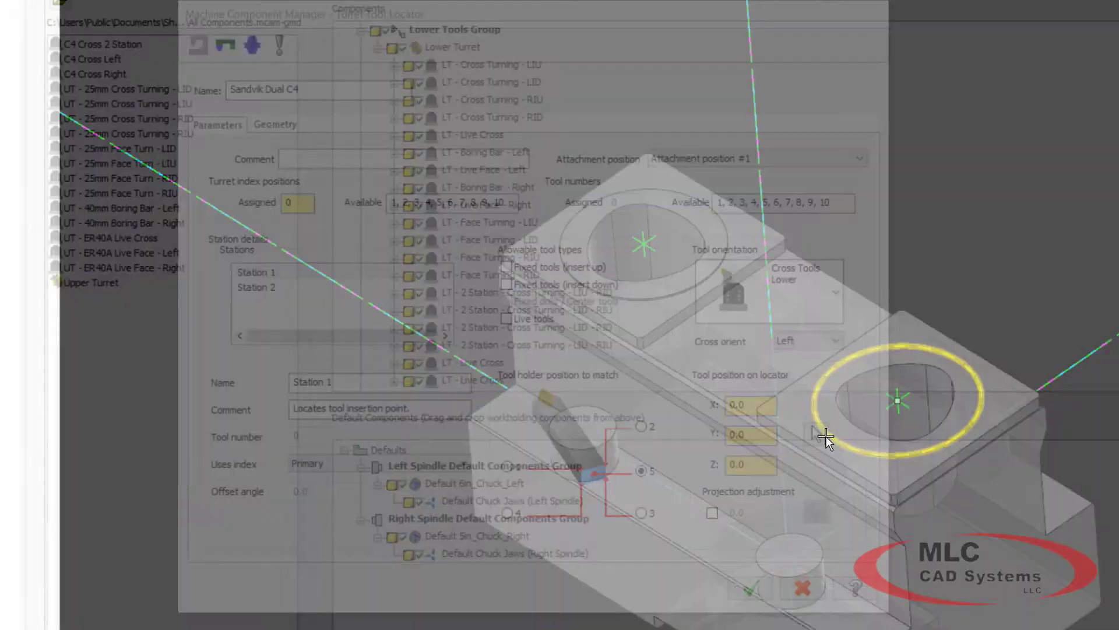
pyautogui.click(641, 243)
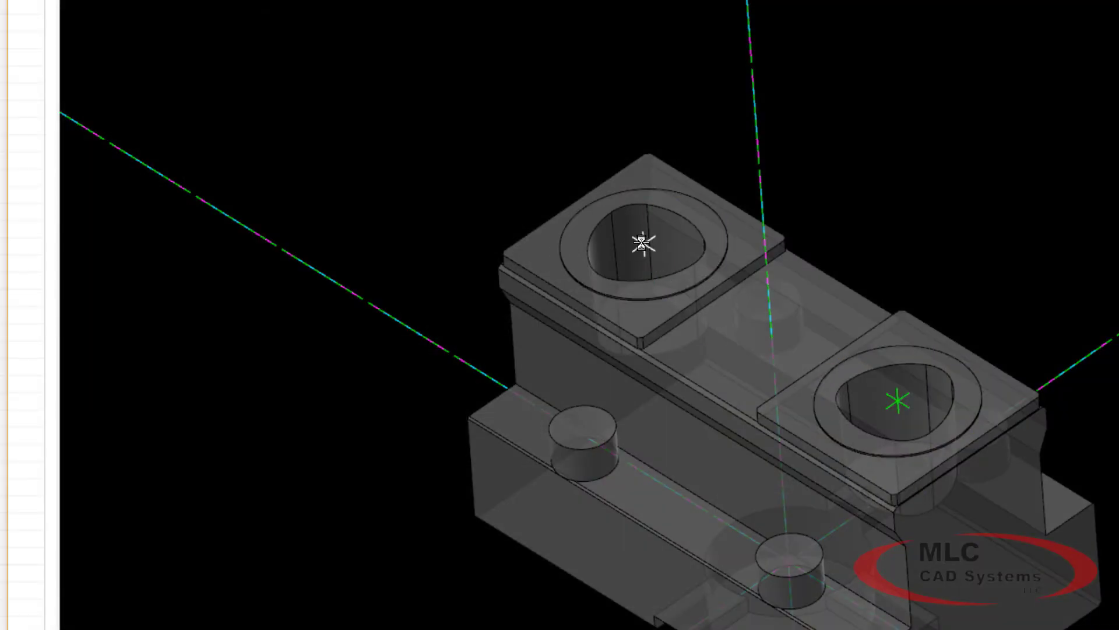
pyautogui.click(267, 287)
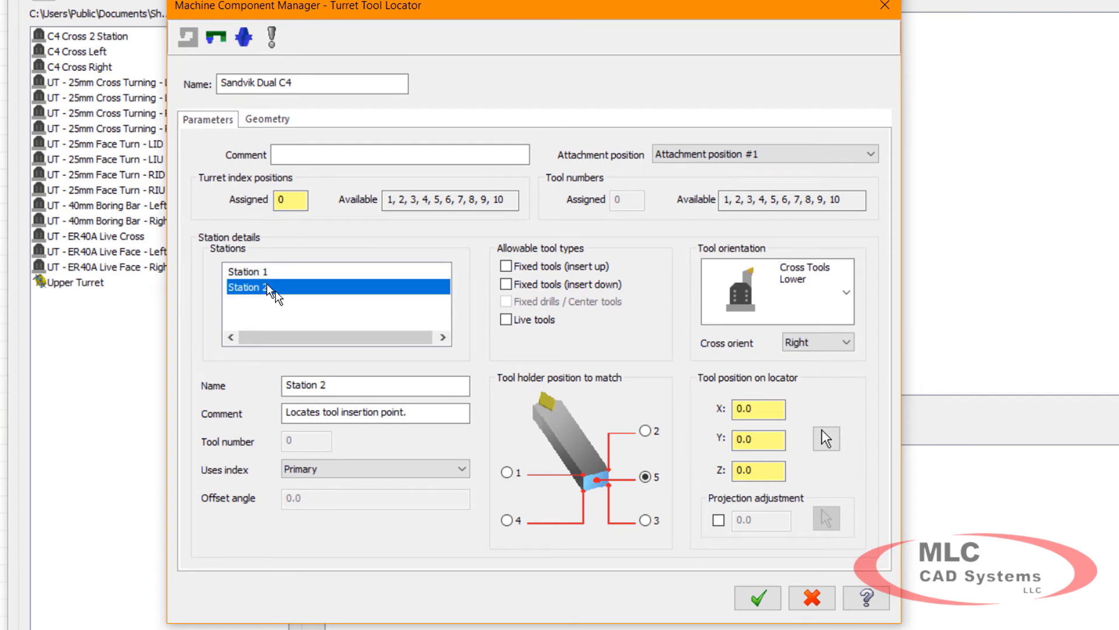
pyautogui.click(826, 438)
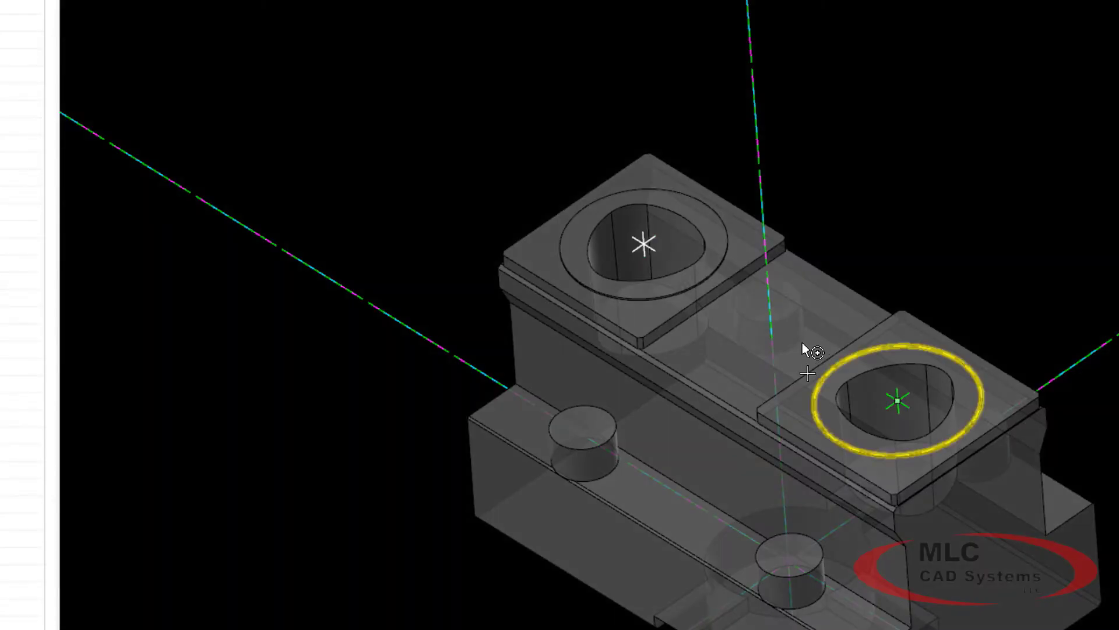
pyautogui.click(901, 403)
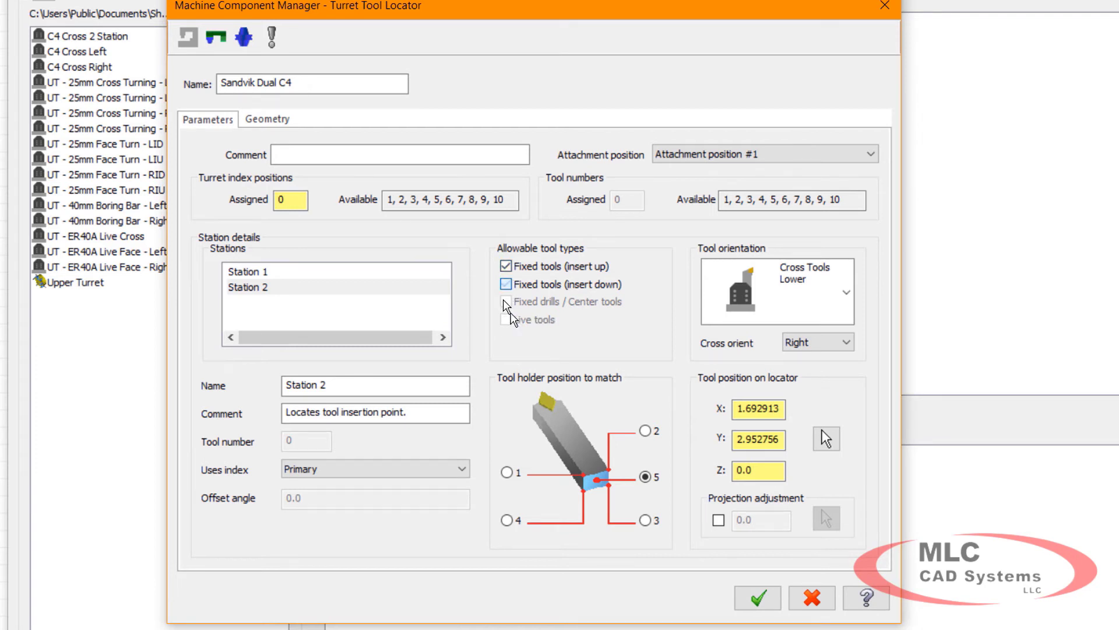
# - Allow fixed insert-up and insert-down tools on both stations of the locator
pyautogui.click(273, 275)
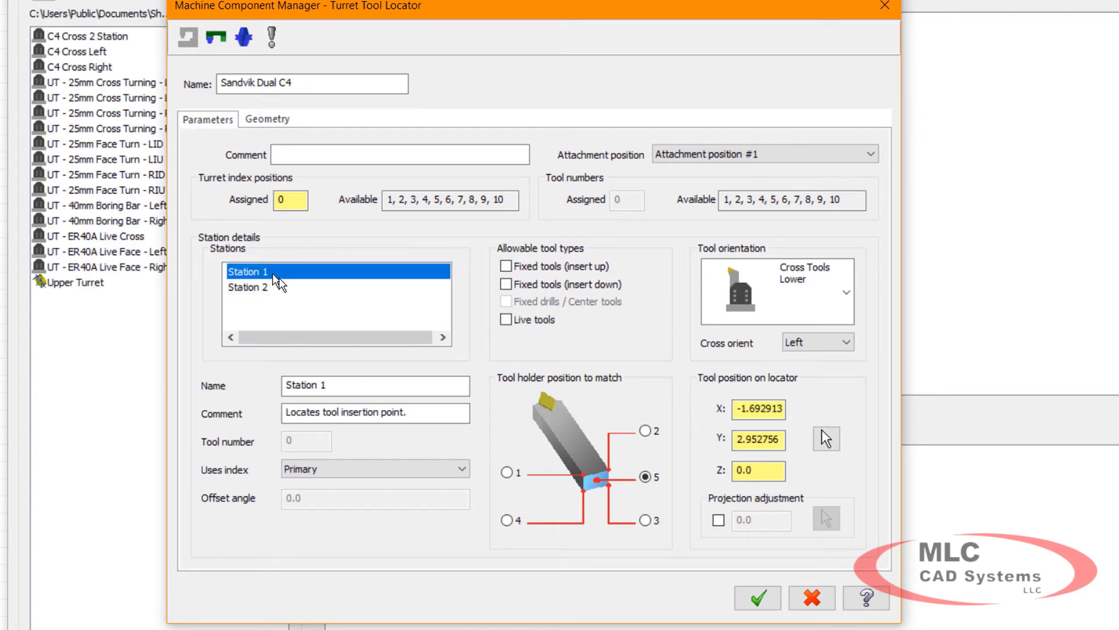
pyautogui.click(506, 268)
pyautogui.click(506, 284)
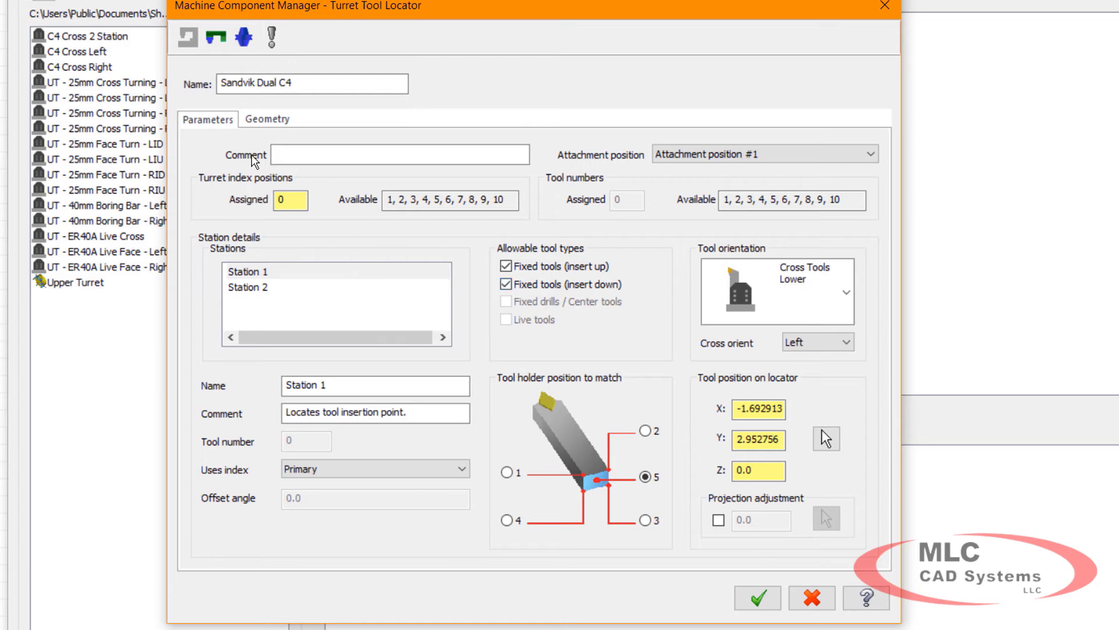
# - Accept the Sandvik Dual C4 locator, then save and close the Mill-Turn component library
pyautogui.click(758, 598)
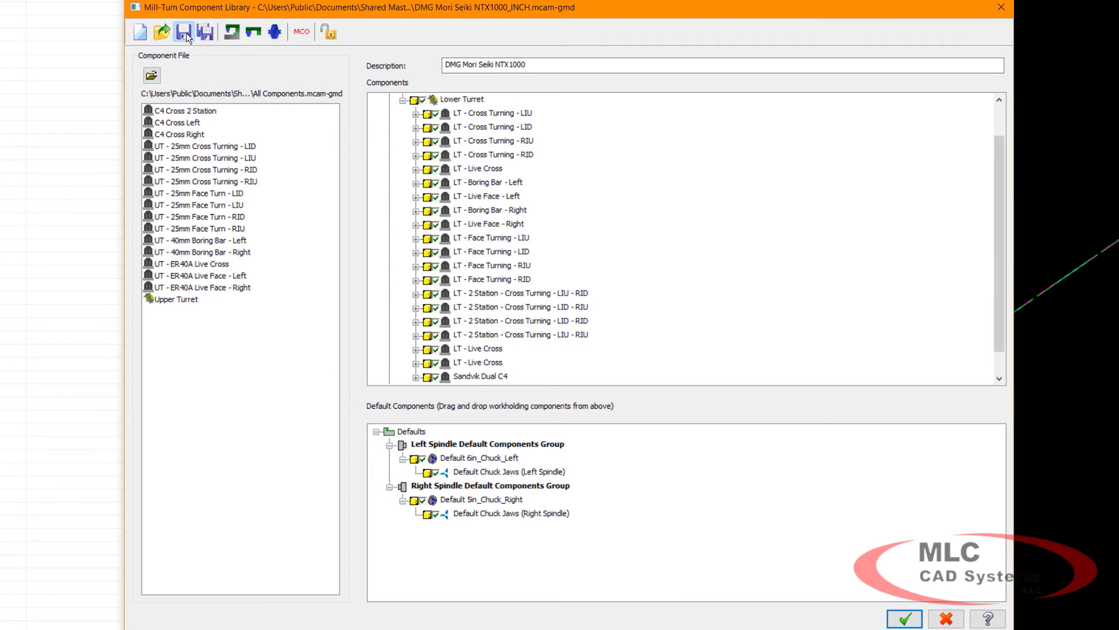
pyautogui.click(184, 32)
pyautogui.click(911, 622)
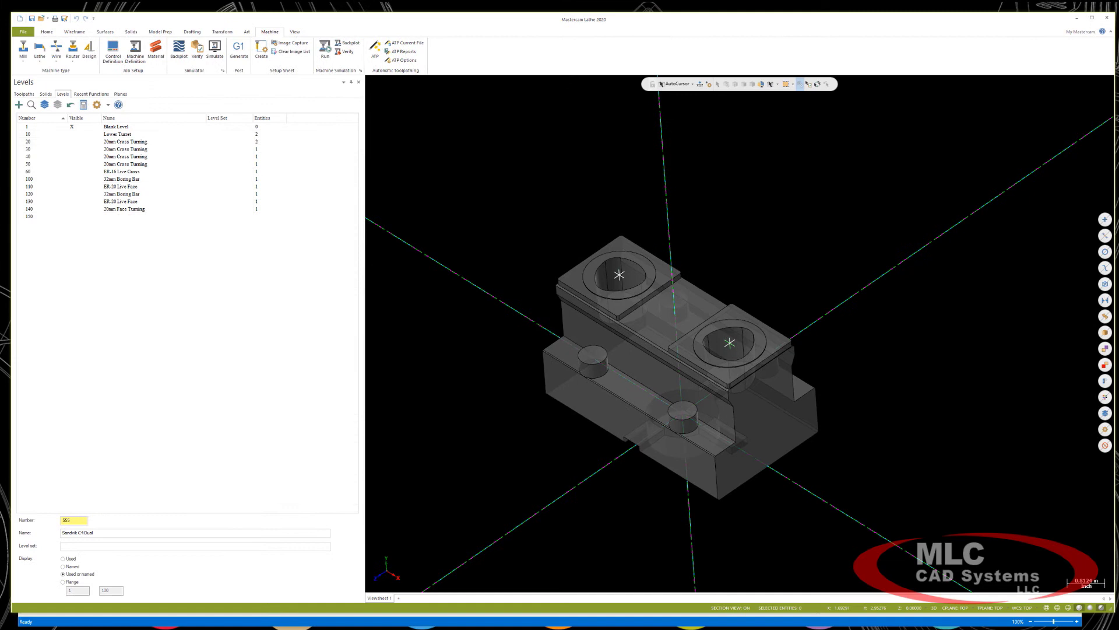
# - Save the database to a machine definition file, overwriting DMG Mori Seiki NTX1000_INCH.mcam-gmd
pyautogui.click(23, 32)
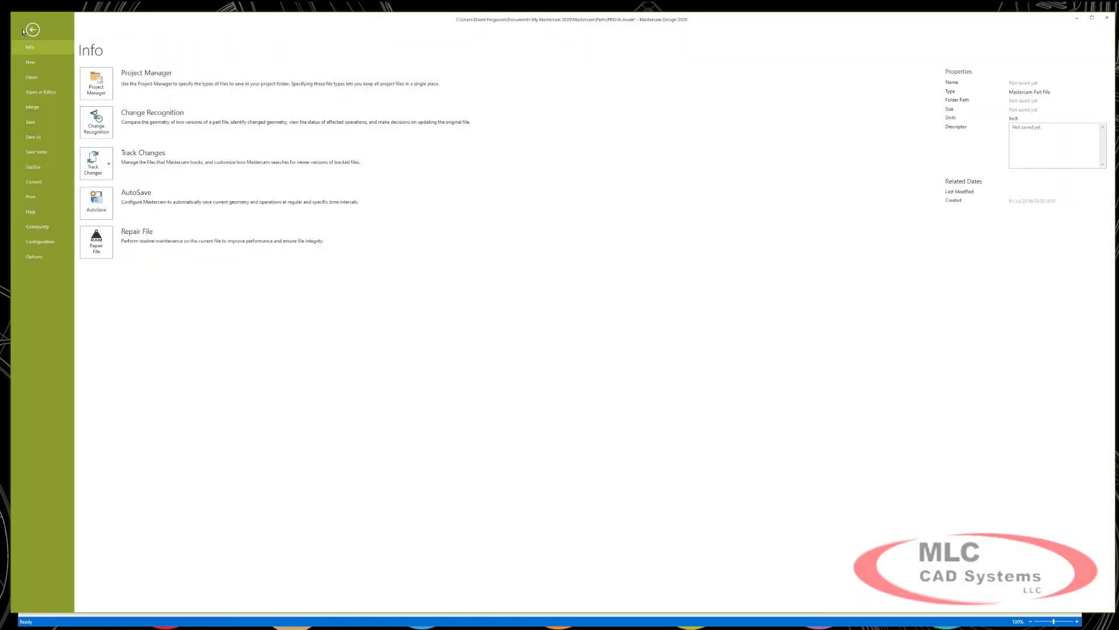
pyautogui.click(35, 119)
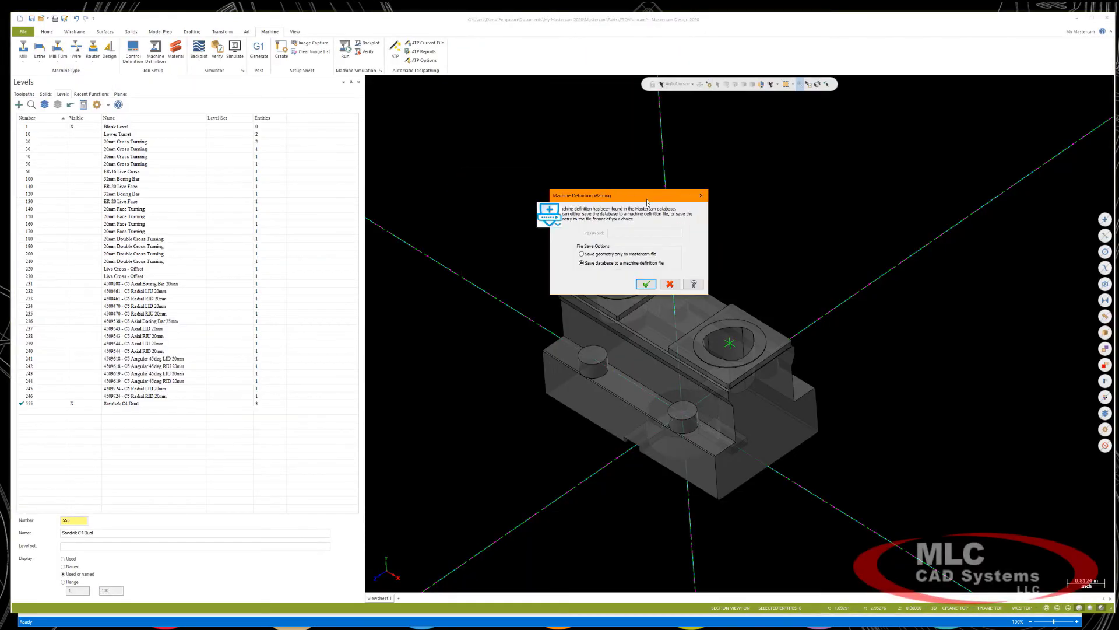
pyautogui.click(647, 284)
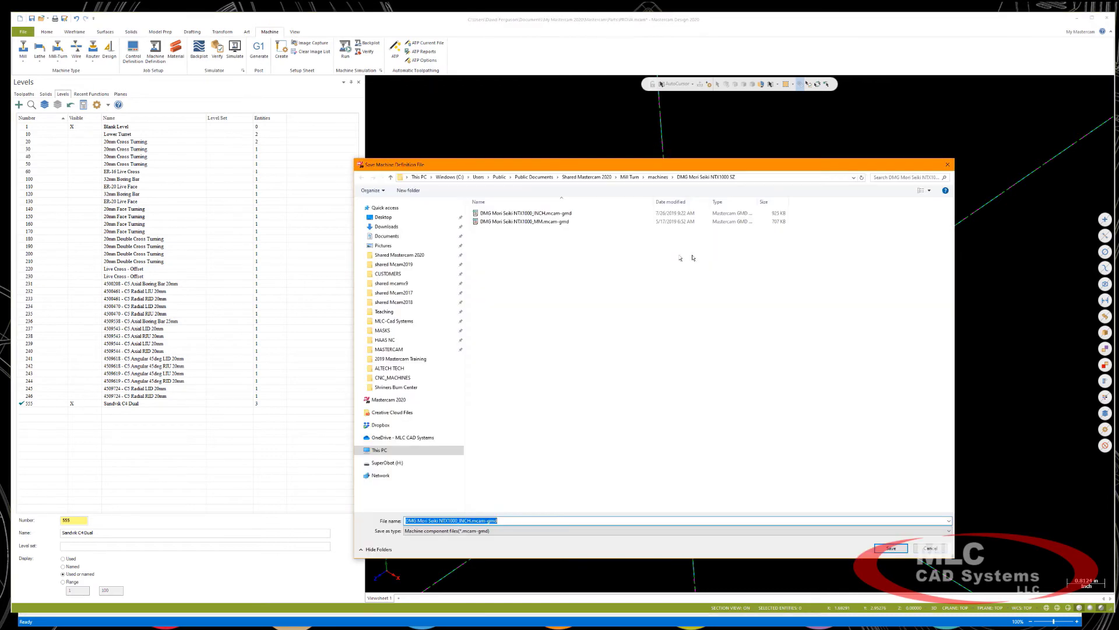
pyautogui.click(524, 215)
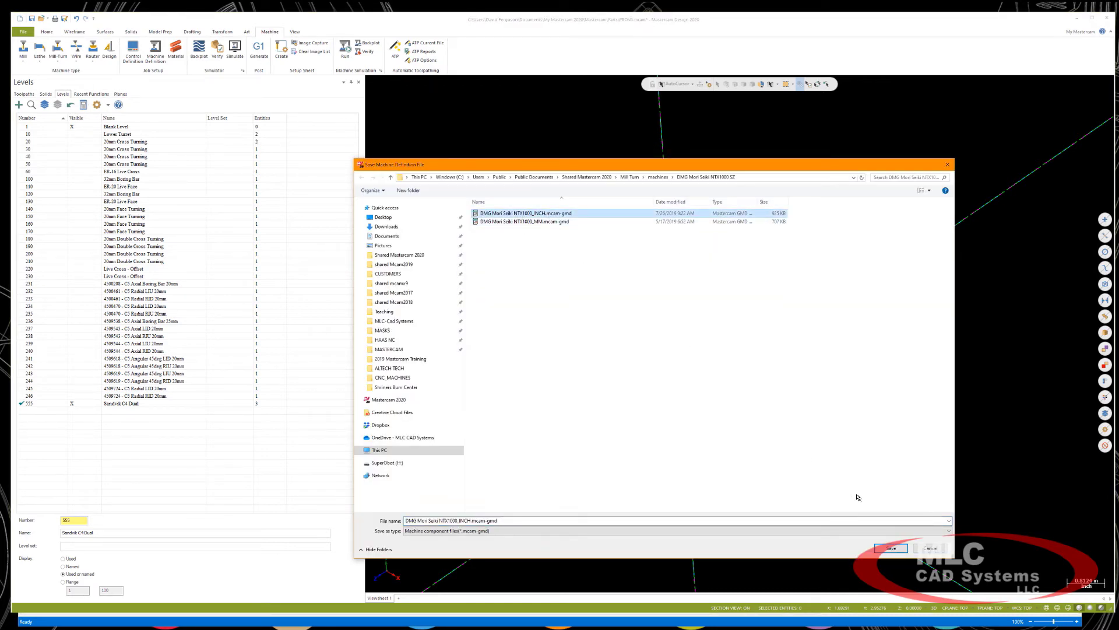
pyautogui.click(891, 548)
pyautogui.click(581, 321)
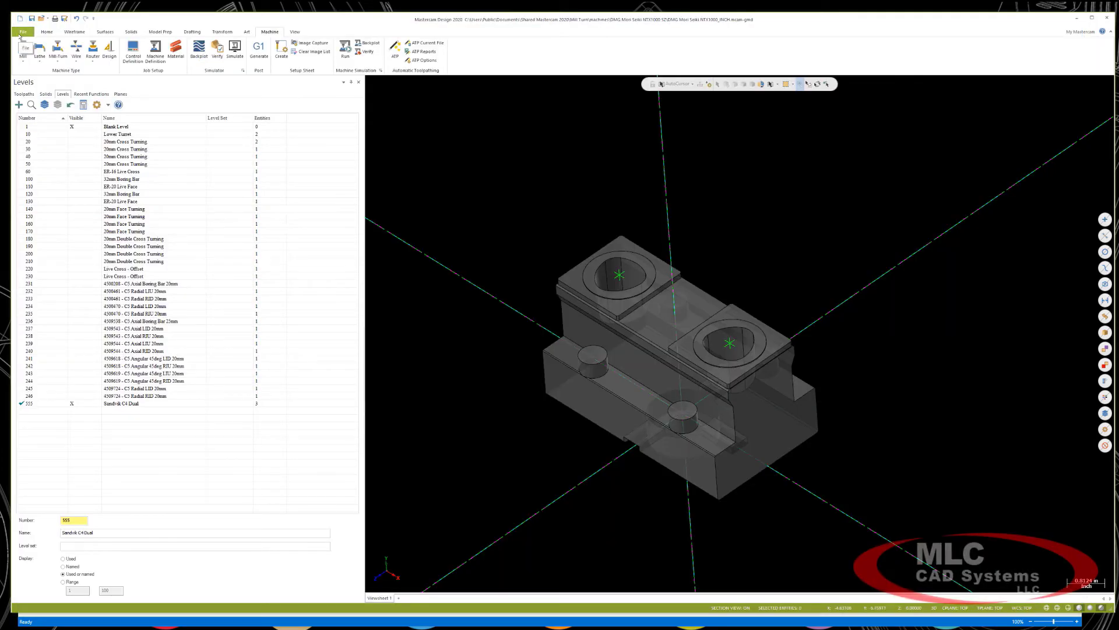
# - Open the recent NTX1000 SZ Mill-Turn part file and bring up its Tool Setup Manager
pyautogui.click(21, 33)
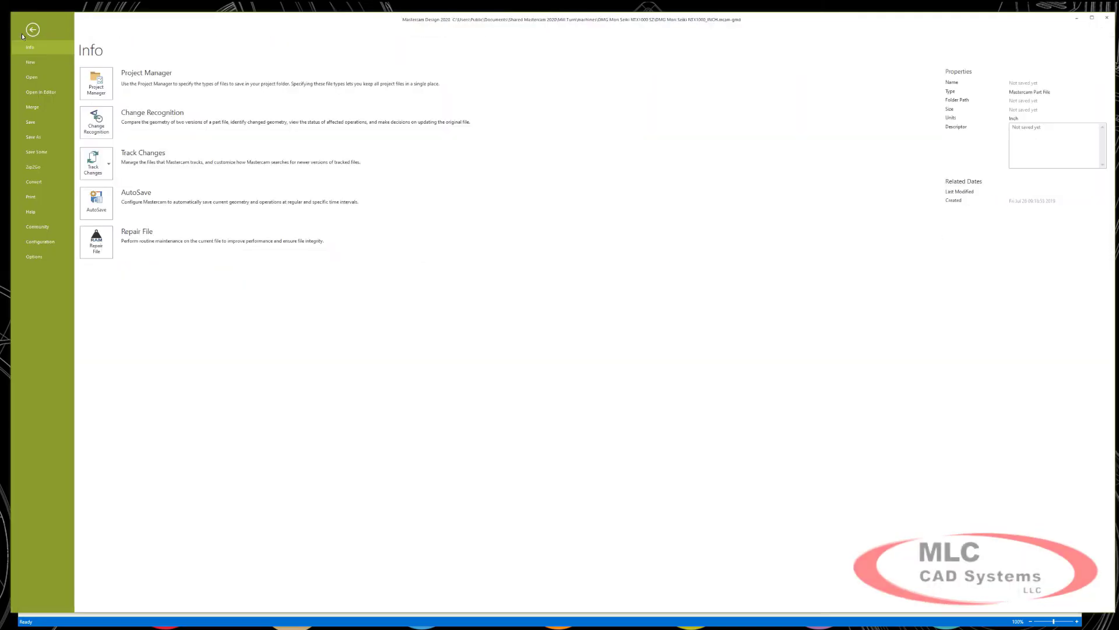
pyautogui.click(31, 76)
pyautogui.click(223, 76)
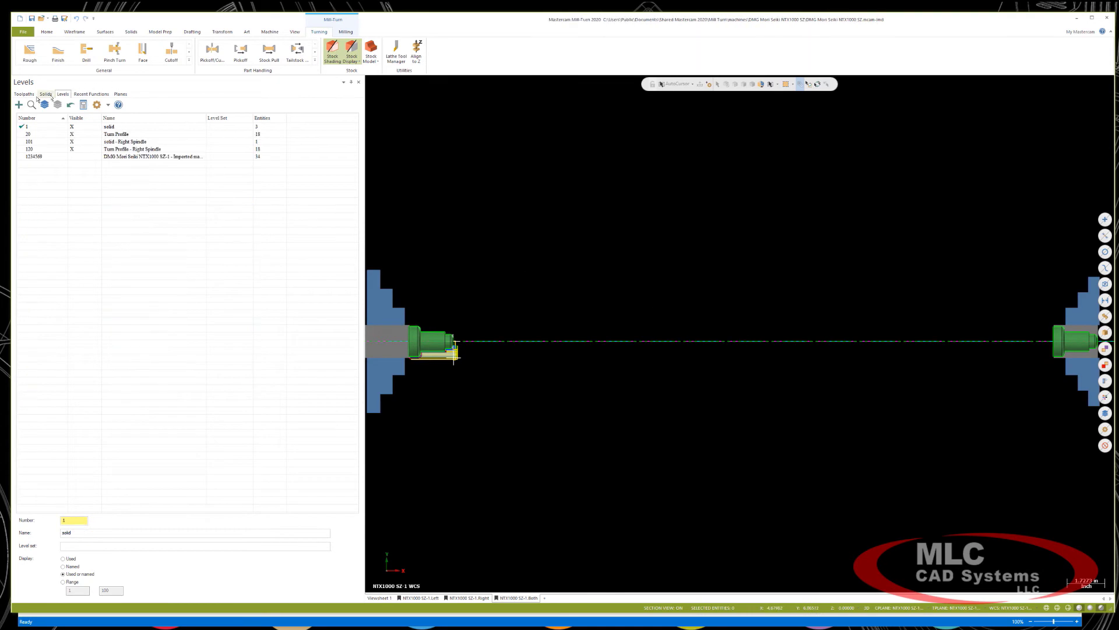
pyautogui.click(26, 94)
pyautogui.click(166, 118)
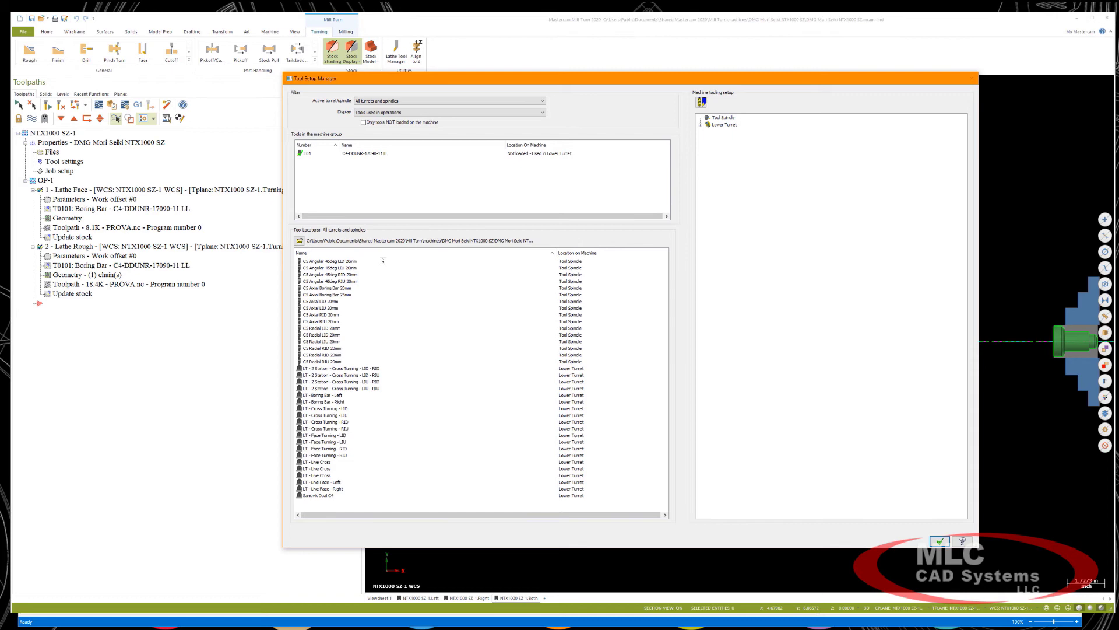
# - Load the Sandvik Dual C4 locator onto Index 1 of the Lower Turret
pyautogui.click(319, 495)
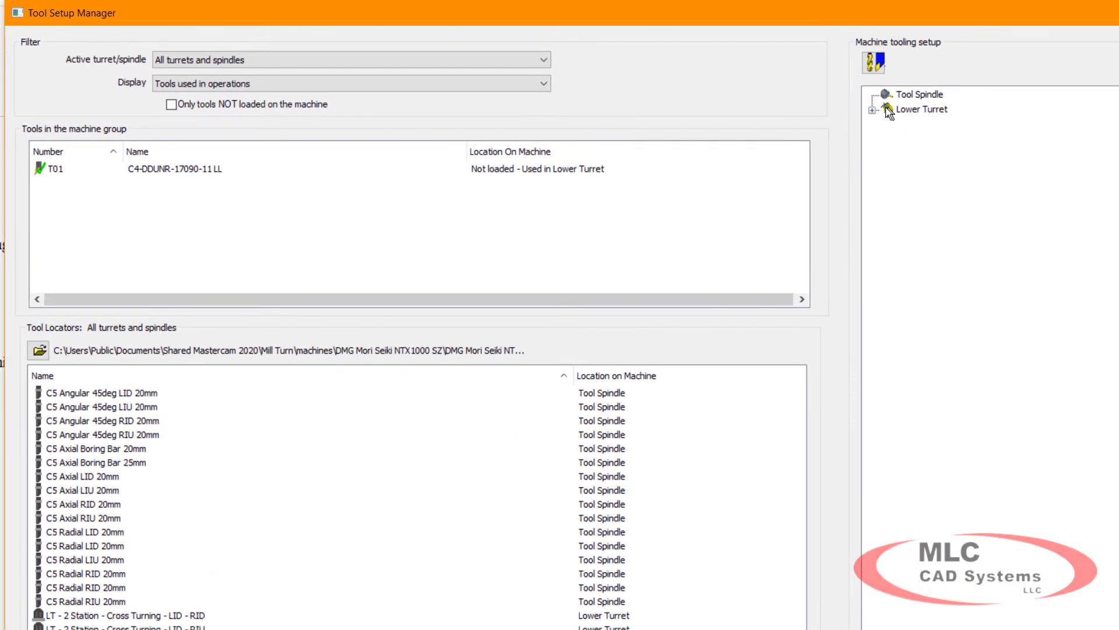
pyautogui.click(873, 109)
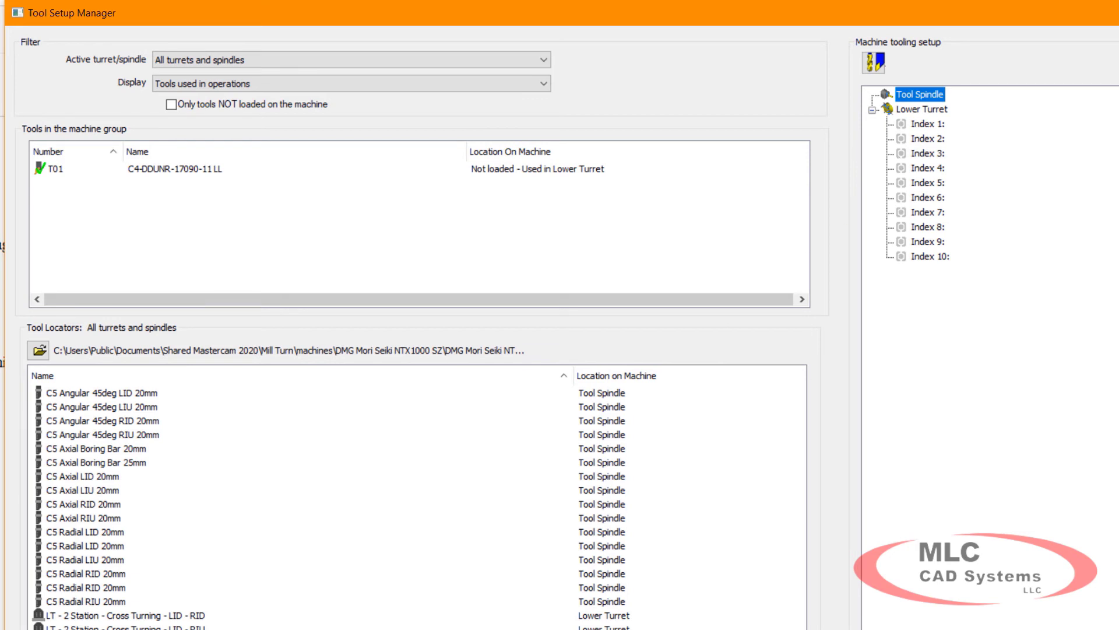
pyautogui.moveTo(874, 626); pyautogui.dragTo(932, 123)
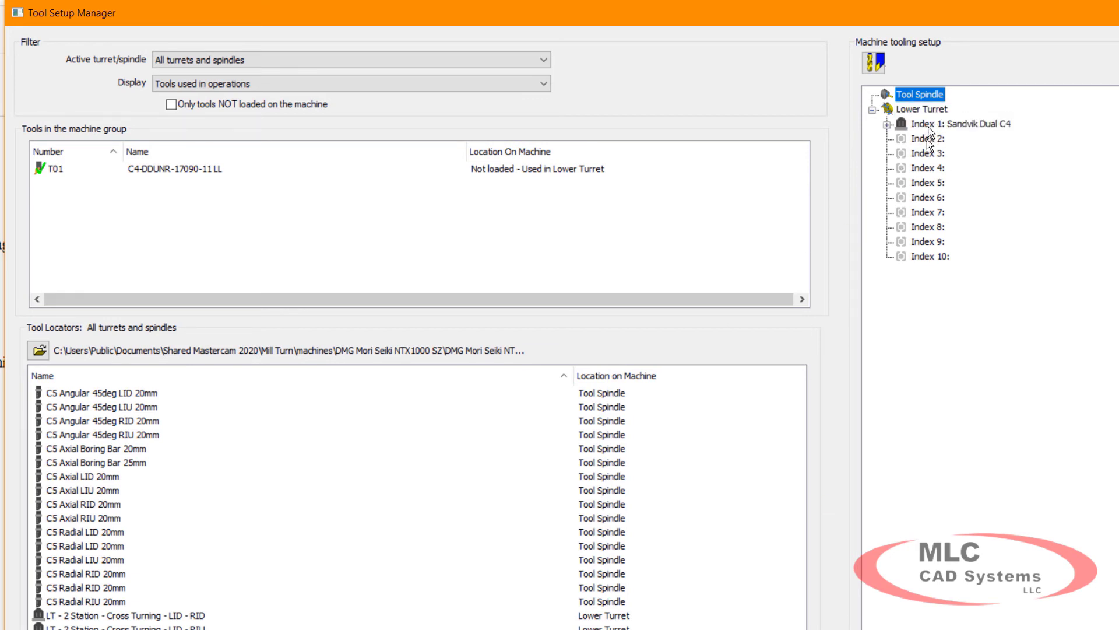
# - Expand the Index 1 locator's stations and set the machine group tool display to All tools
pyautogui.click(886, 124)
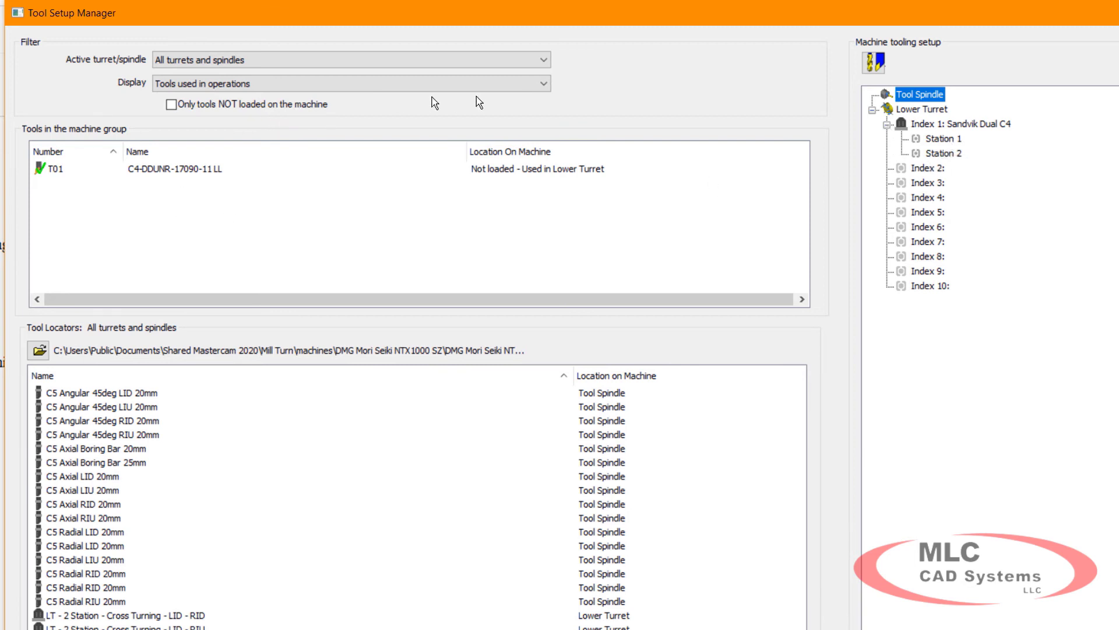
pyautogui.click(543, 84)
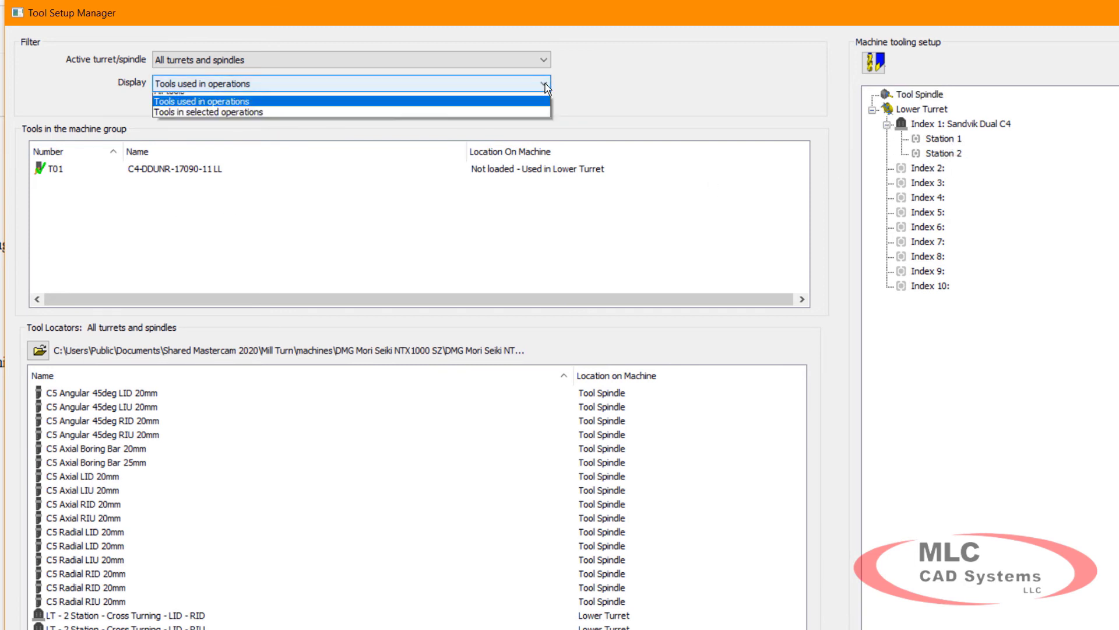
pyautogui.click(516, 100)
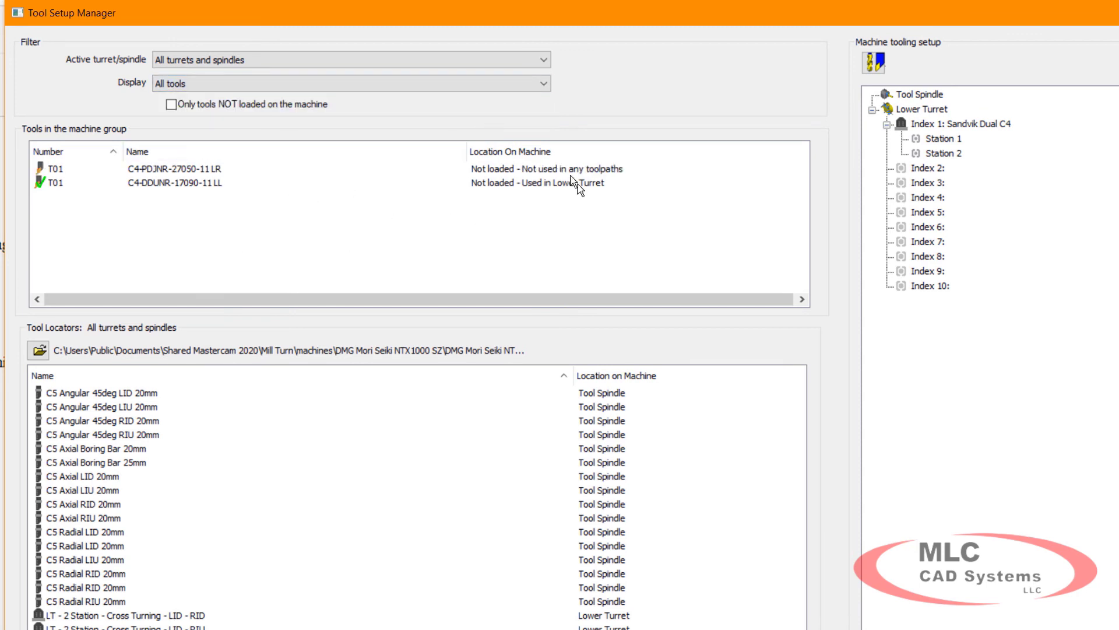
# - Load C4-DDUNR-17090-11 LL into Station 1 and C4-PDJNR-27050-11 LR into Station 2 of the Index 1 locator
pyautogui.moveTo(169, 184)
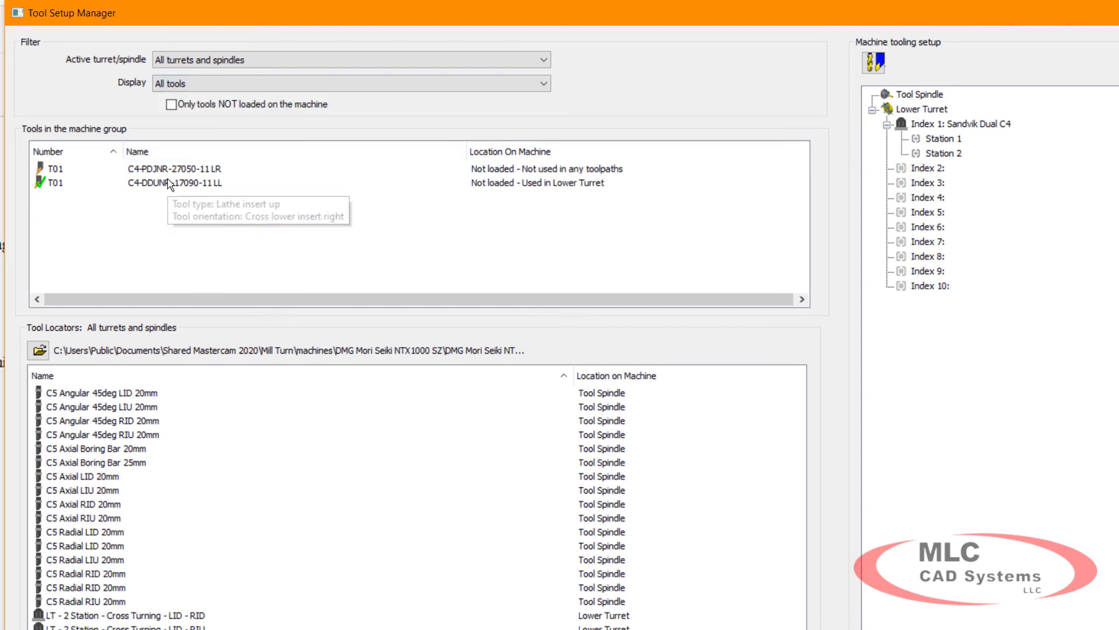
pyautogui.moveTo(161, 182); pyautogui.dragTo(962, 150)
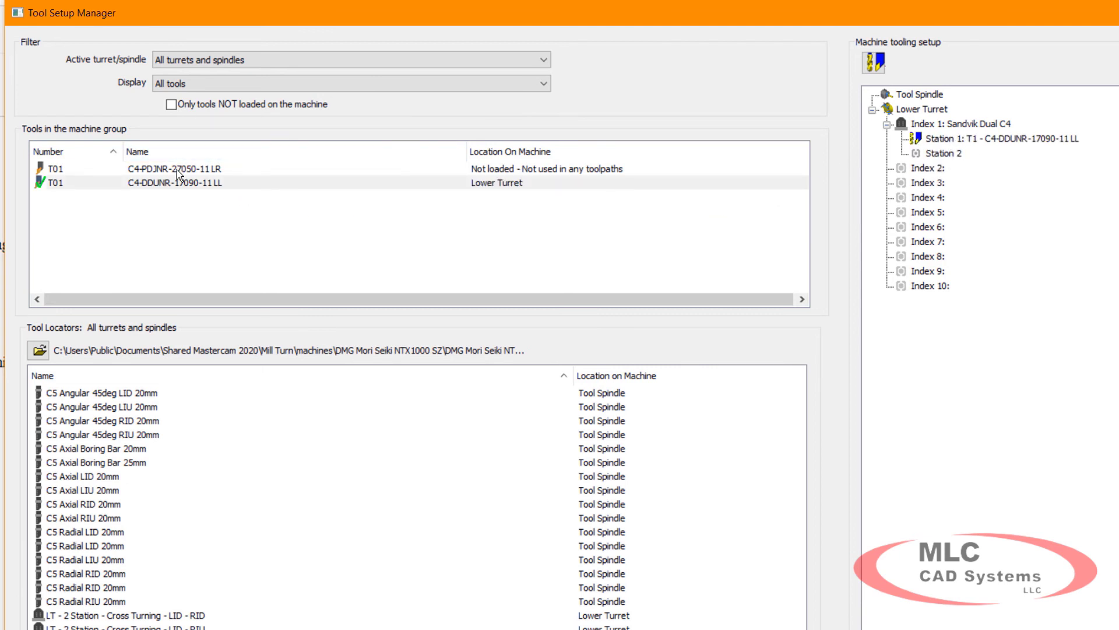
pyautogui.moveTo(178, 170); pyautogui.dragTo(942, 161)
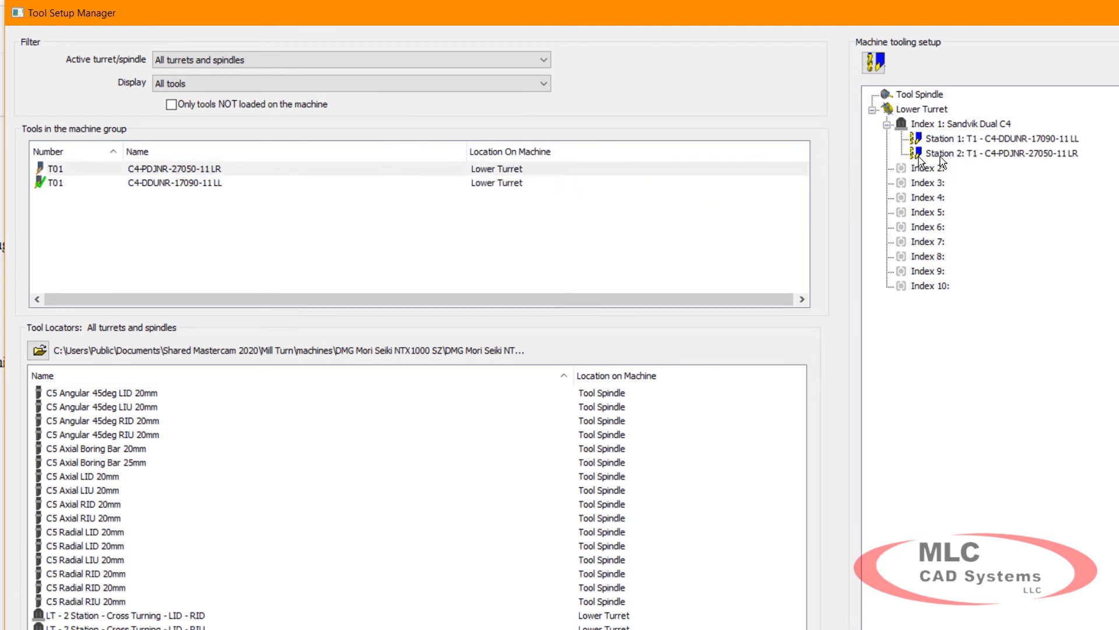
# - View the Lower Turret component with all its children, inspect the two mounted C4 tools from several angles, and return to the tool setup
pyautogui.rightClick(919, 111)
pyautogui.click(986, 258)
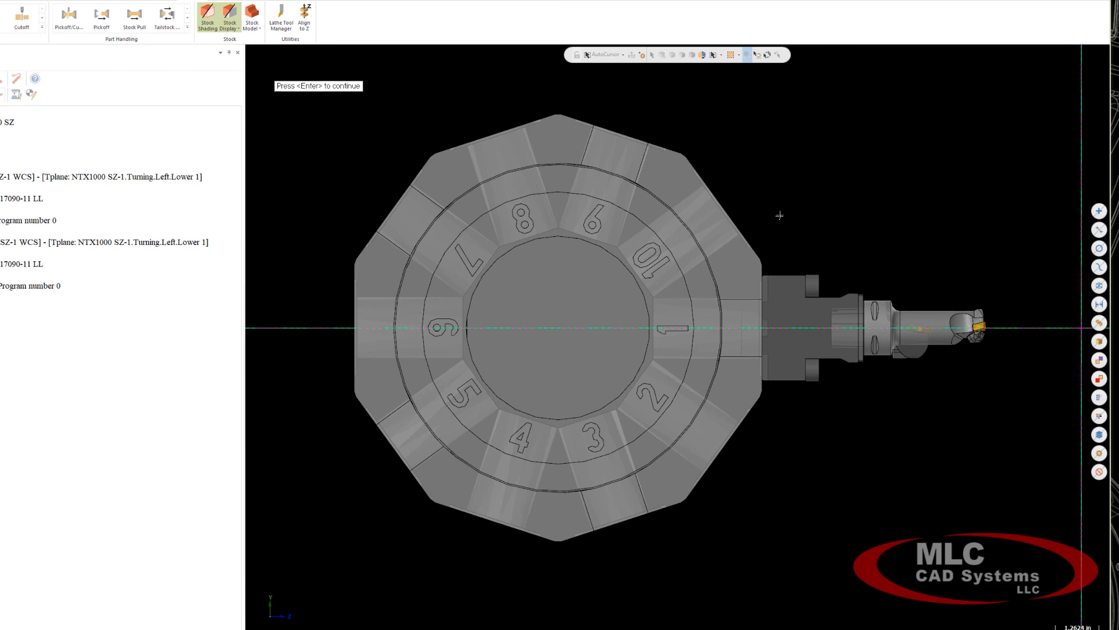
pyautogui.moveTo(675, 252)
pyautogui.mouseDown(button='middle')
pyautogui.moveTo(640, 313)
pyautogui.moveTo(839, 253)
pyautogui.moveTo(897, 366)
pyautogui.mouseUp(button='middle')
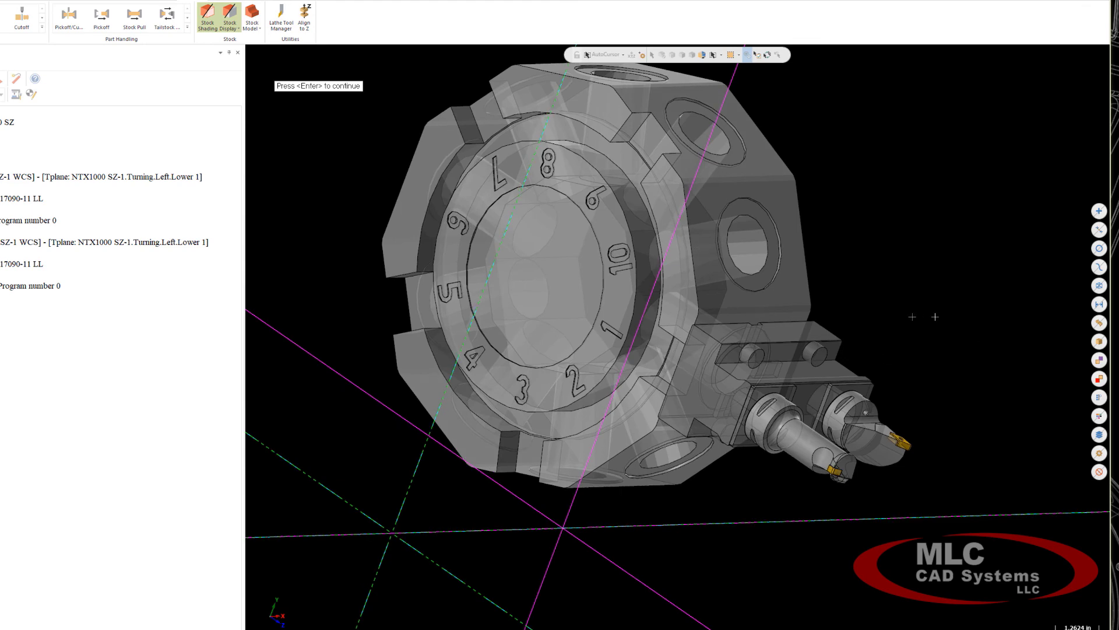
pyautogui.moveTo(935, 317); pyautogui.dragTo(676, 350, button='middle')
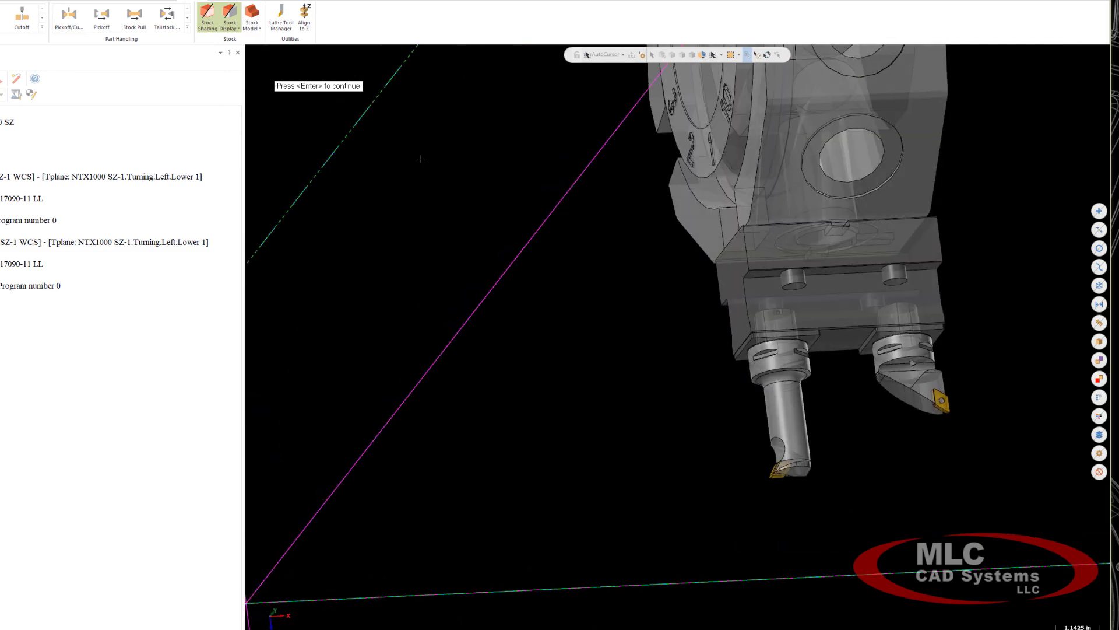
pyautogui.press('Return')
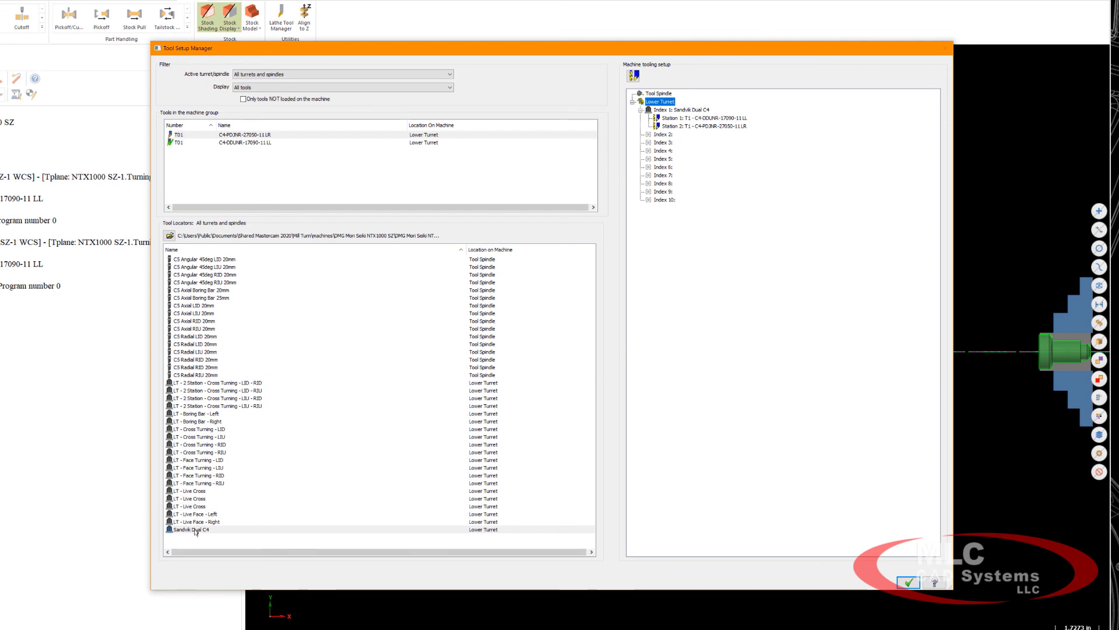
# - Load Sandvik Dual C4 locators onto Index 2 and Index 4 of the Lower Turret and view the turret with all its children
pyautogui.moveTo(195, 532); pyautogui.dragTo(663, 135)
pyautogui.moveTo(182, 531); pyautogui.dragTo(663, 150)
pyautogui.rightClick(658, 104)
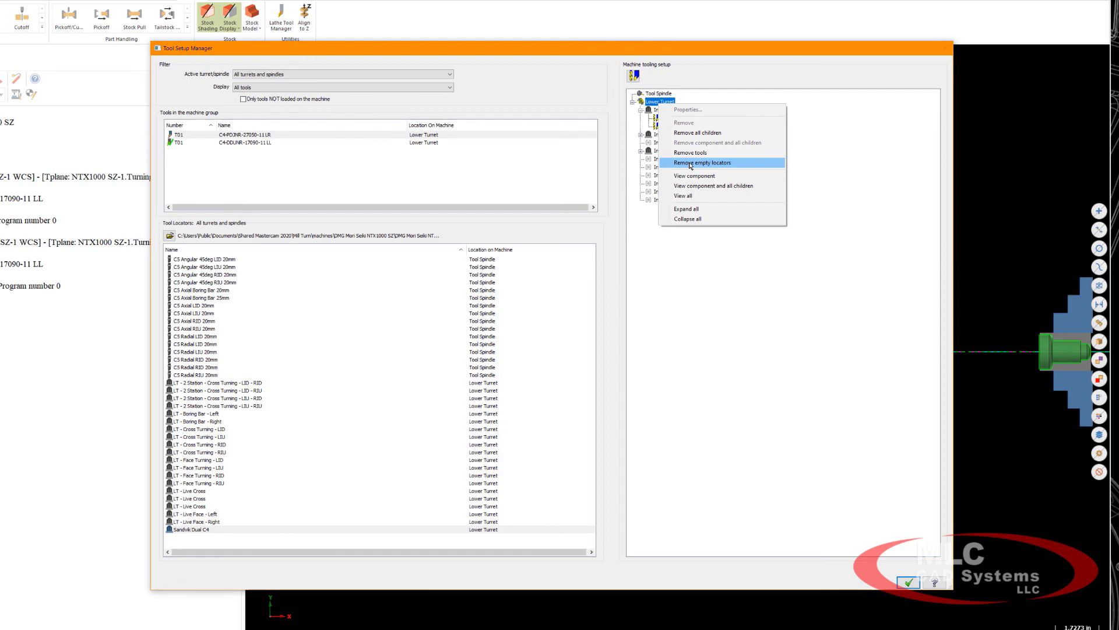
pyautogui.click(676, 187)
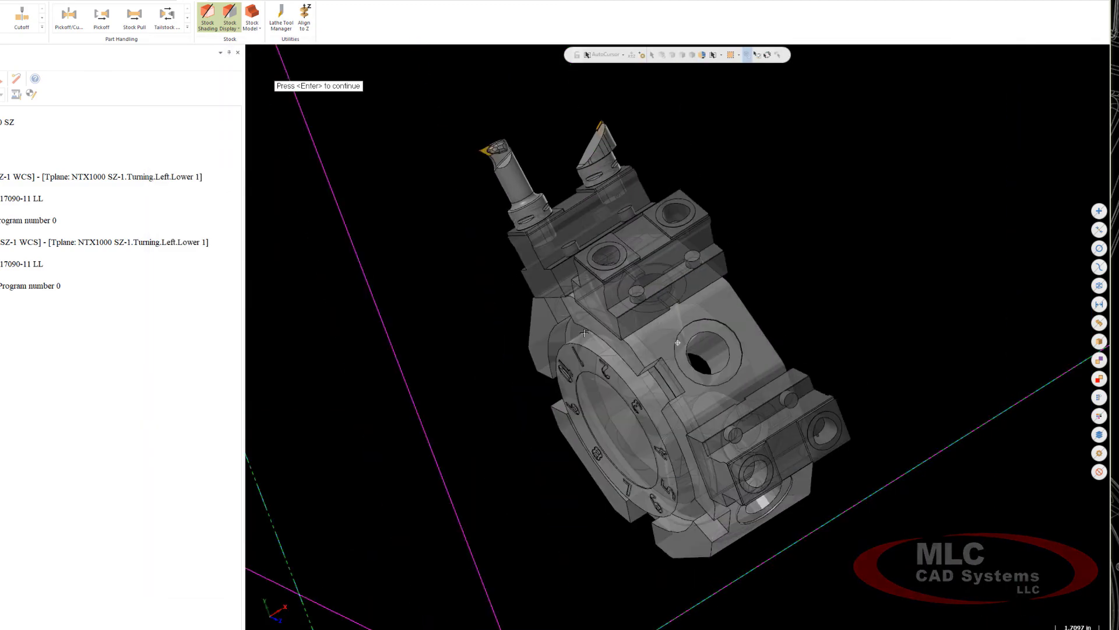